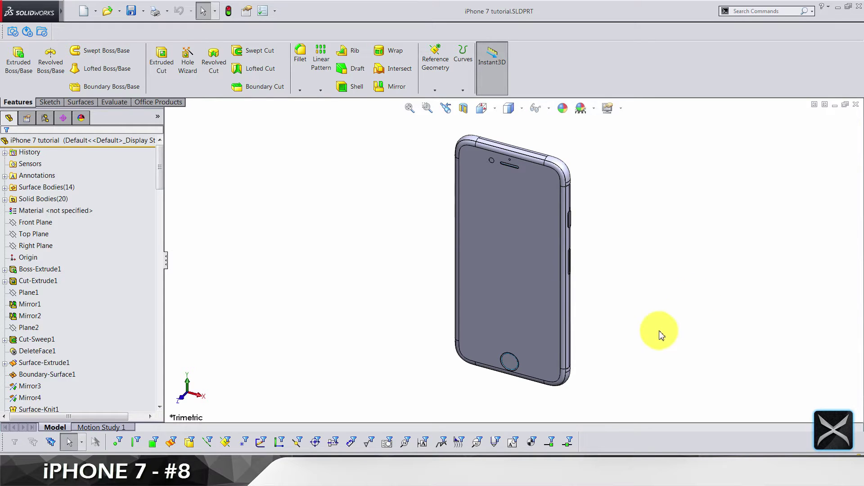
Open a new sketch, Sketch46, on the inner face of the charging slot (Cut-Extrude17).
middle_drag(653, 338, 652, 116)
scroll(554, 287, down, 3)
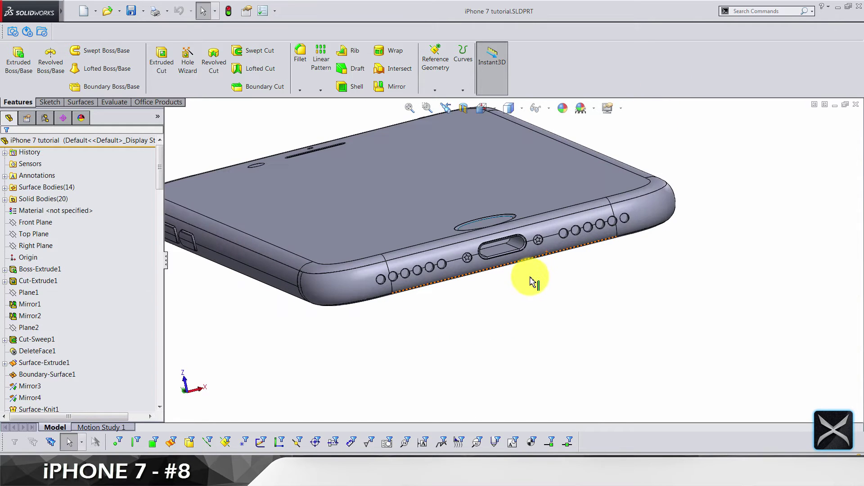
middle_drag(533, 280, 506, 290)
scroll(408, 291, up, 1)
scroll(459, 224, down, 3)
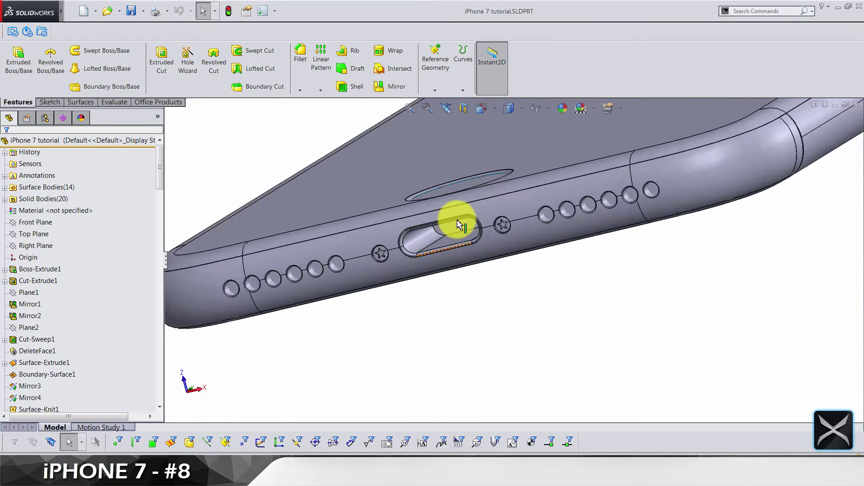
scroll(473, 243, down, 3)
click(473, 243)
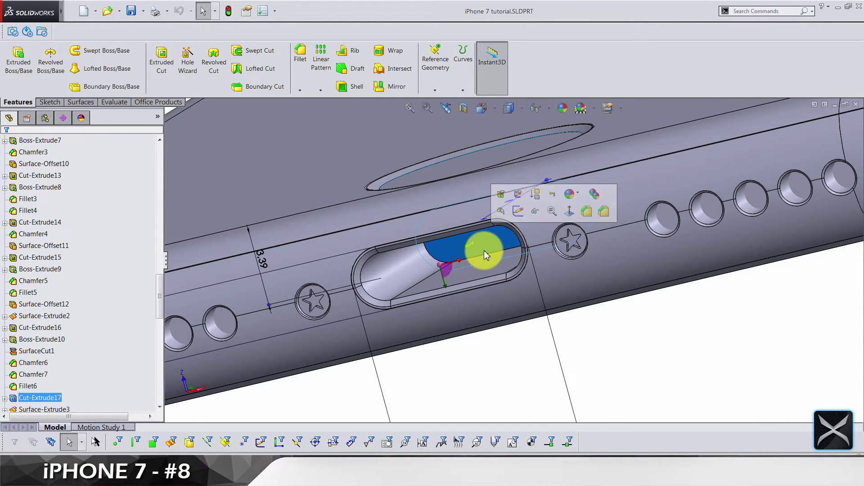
mouse_move(476, 247)
middle_down()
mouse_move(481, 220)
mouse_move(526, 216)
mouse_move(504, 229)
middle_up()
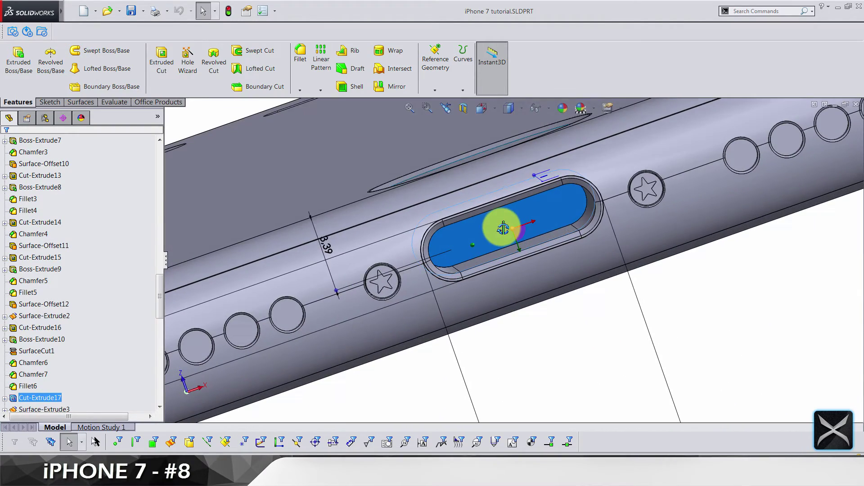
right_click(500, 227)
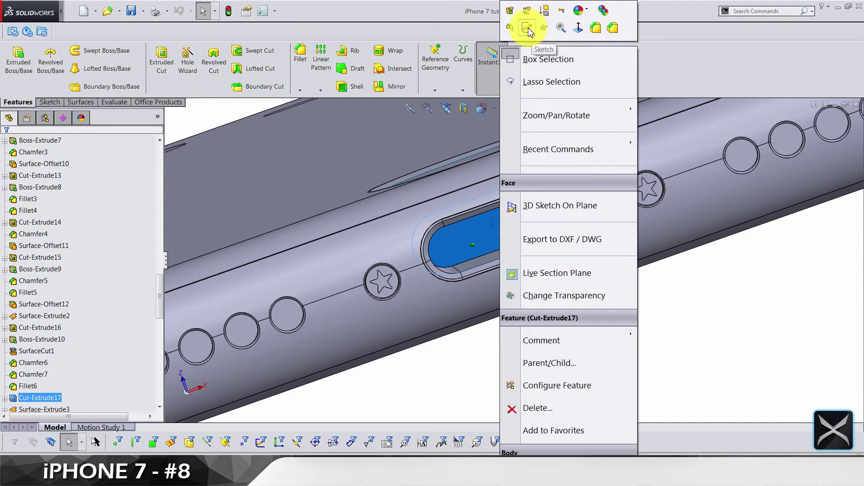
click(528, 30)
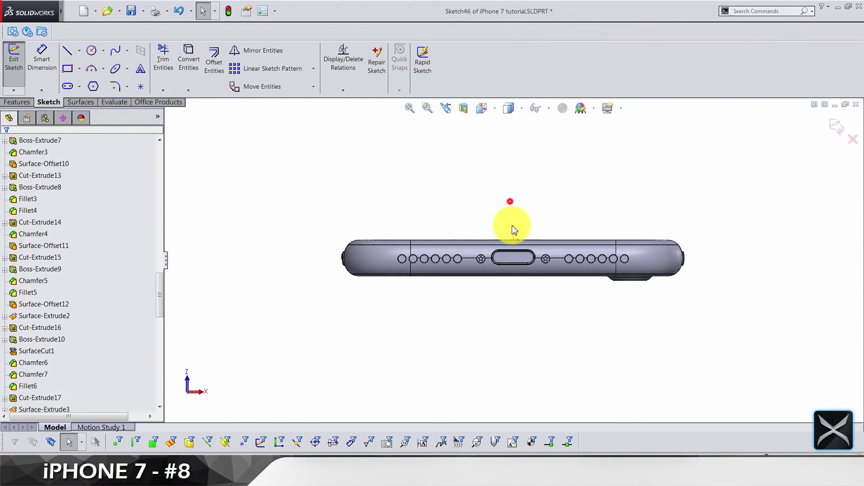
scroll(510, 256, down, 4)
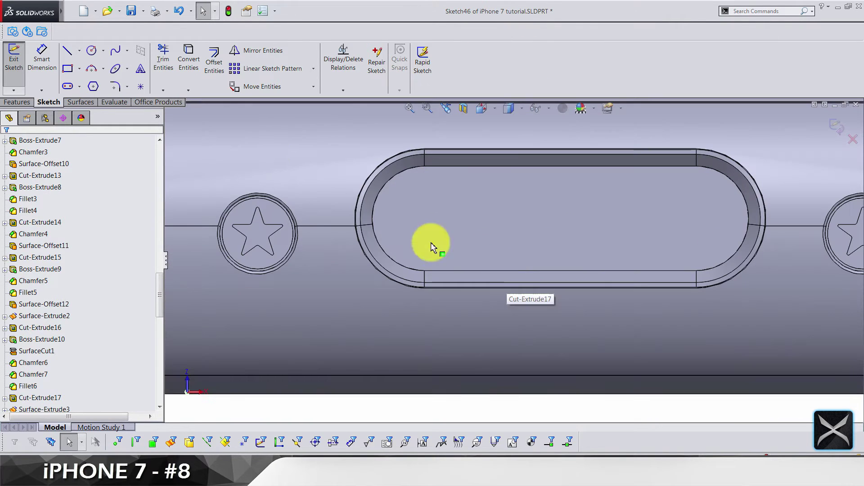
Draw a small rectangle in the slot with its bottom line collinear to the slot's lower edge.
click(70, 69)
click(474, 214)
click(510, 250)
key(Escape)
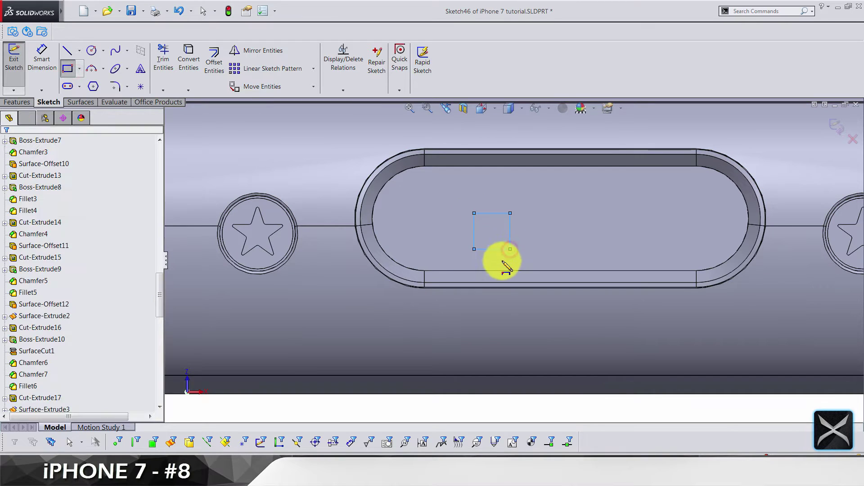
click(498, 251)
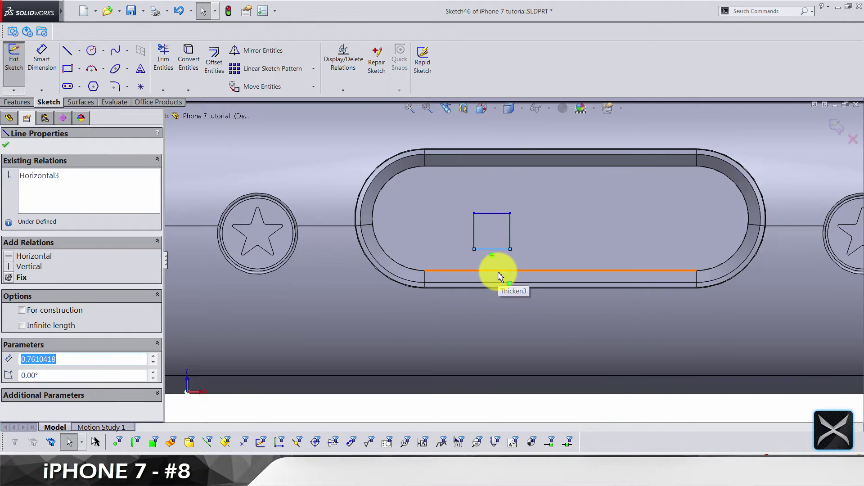
click(498, 271)
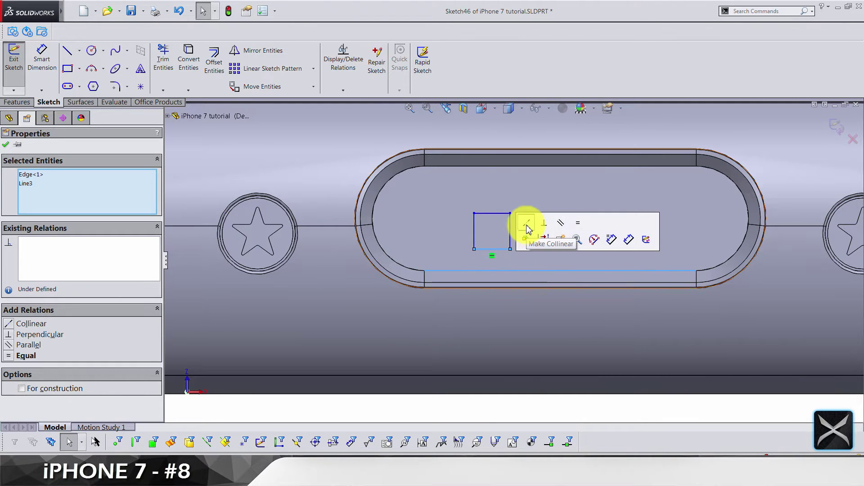
click(526, 229)
scroll(513, 261, up, 3)
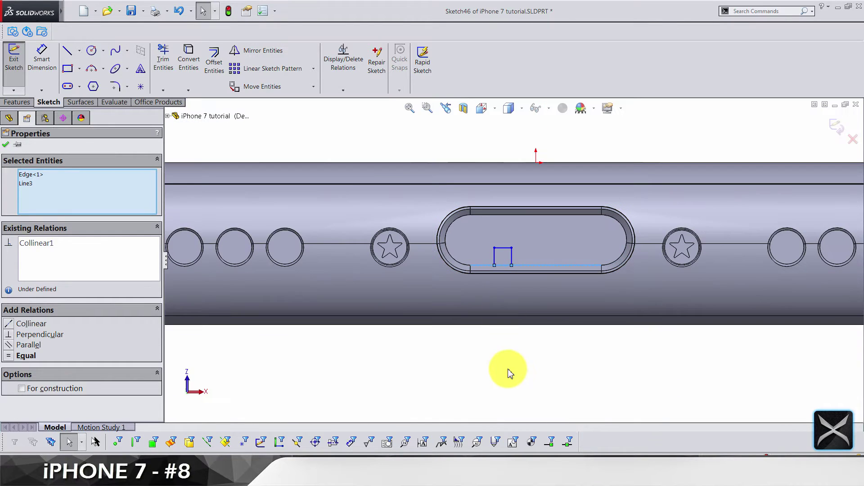
click(507, 371)
Dimension the rectangle 2.18 mm from the origin and 0.35 mm tall.
click(46, 68)
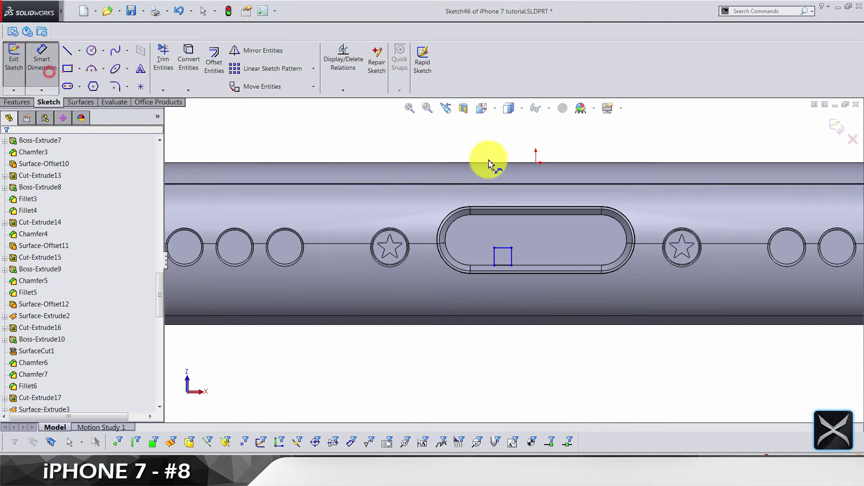
click(535, 163)
click(512, 259)
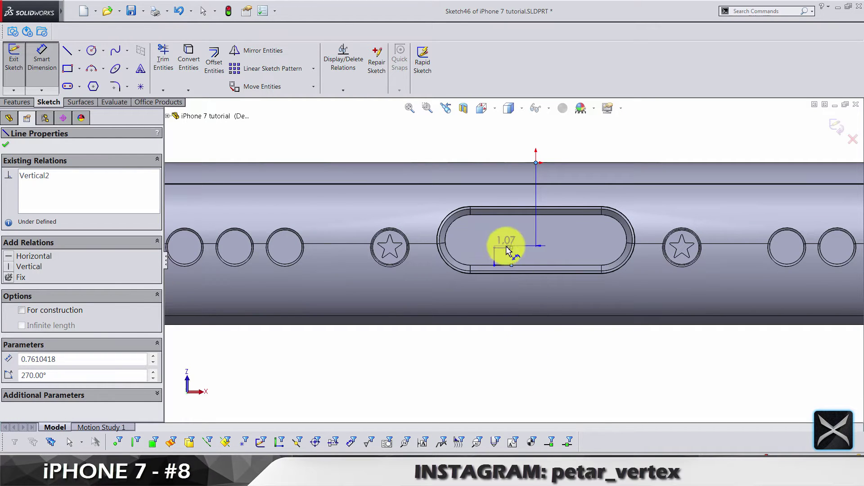
click(506, 273)
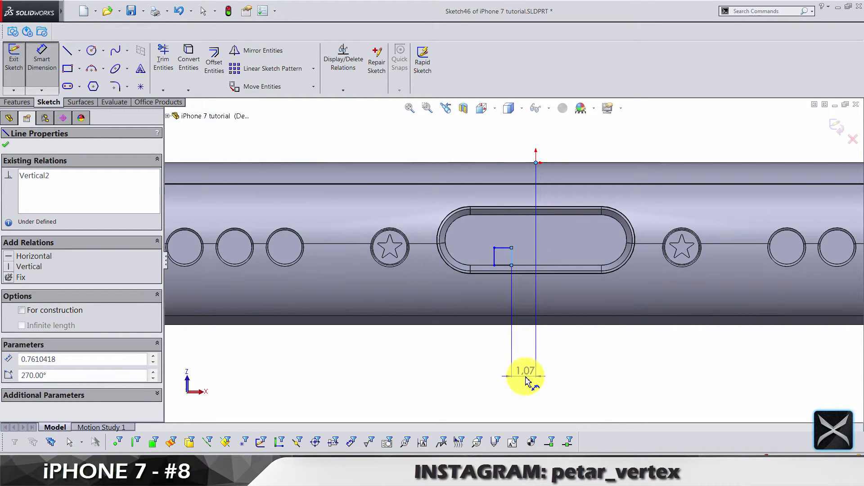
click(526, 381)
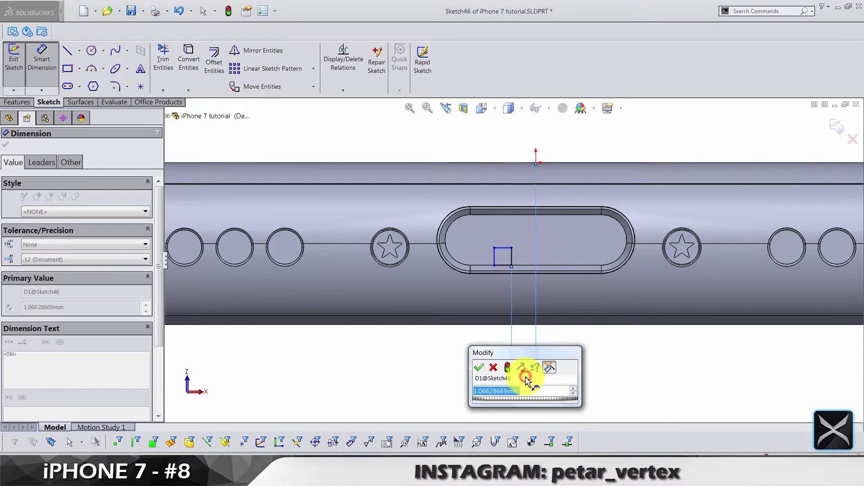
text(2.17)
key(Return)
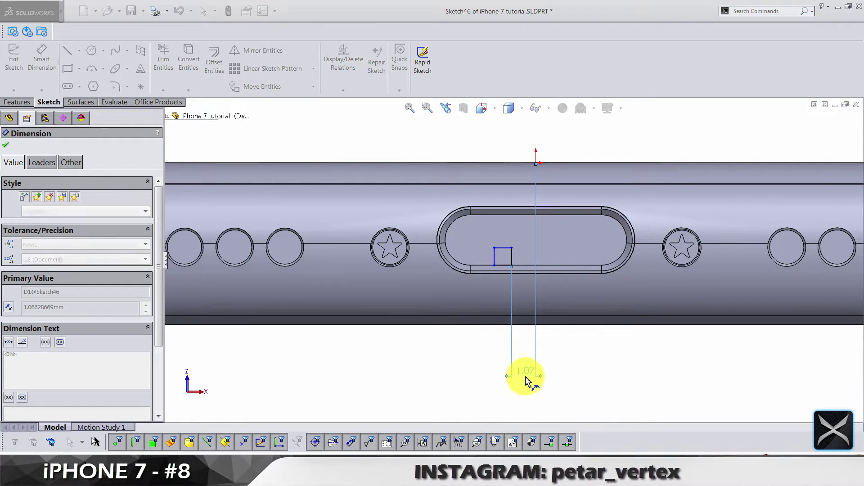
click(613, 365)
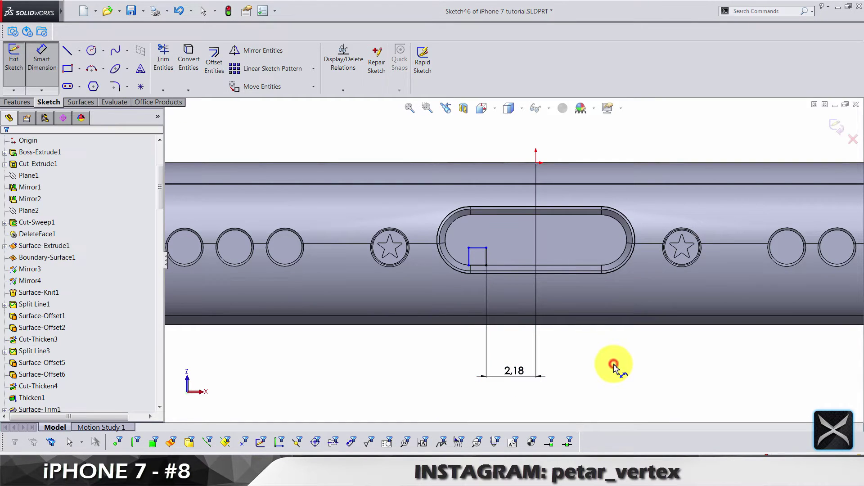
click(484, 259)
drag(485, 259, 372, 211)
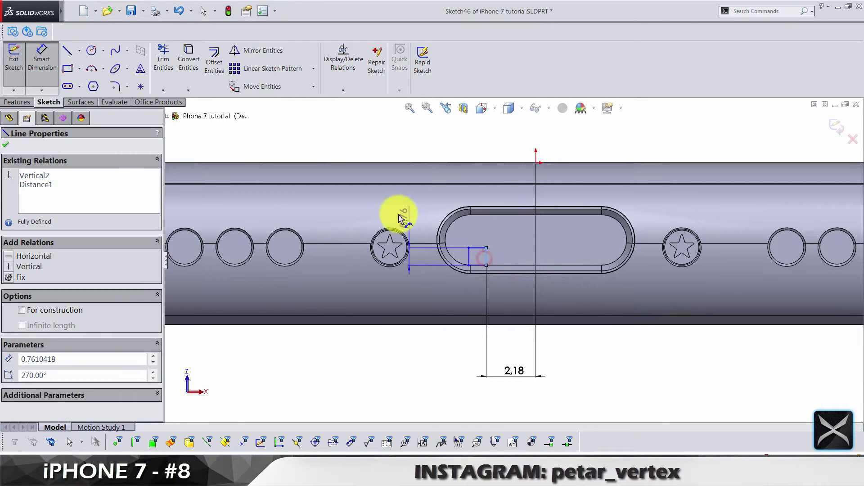
click(371, 212)
text(0.35)
key(Return)
click(459, 381)
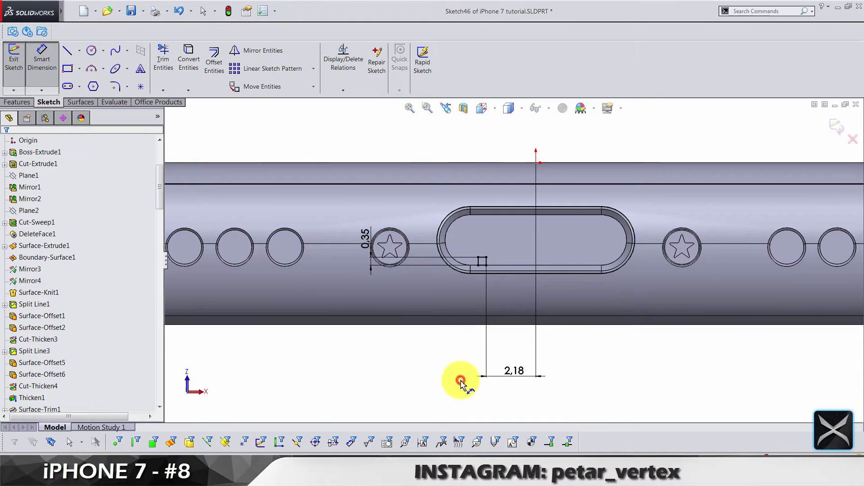
scroll(490, 261, down, 5)
scroll(490, 262, up, 3)
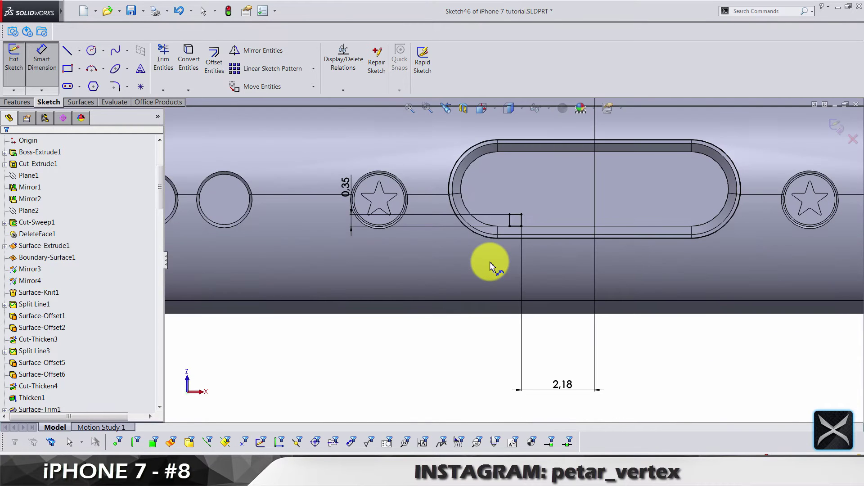
scroll(529, 218, down, 1)
scroll(528, 217, down, 1)
scroll(520, 238, down, 2)
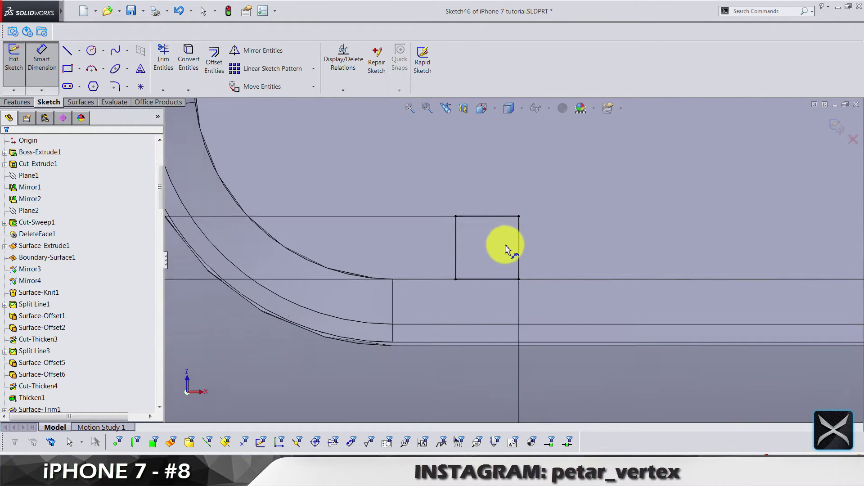
scroll(503, 248, up, 2)
scroll(502, 248, down, 3)
Give the rectangle a 0.35 mm width, accepting the over-defining warning.
key(Escape)
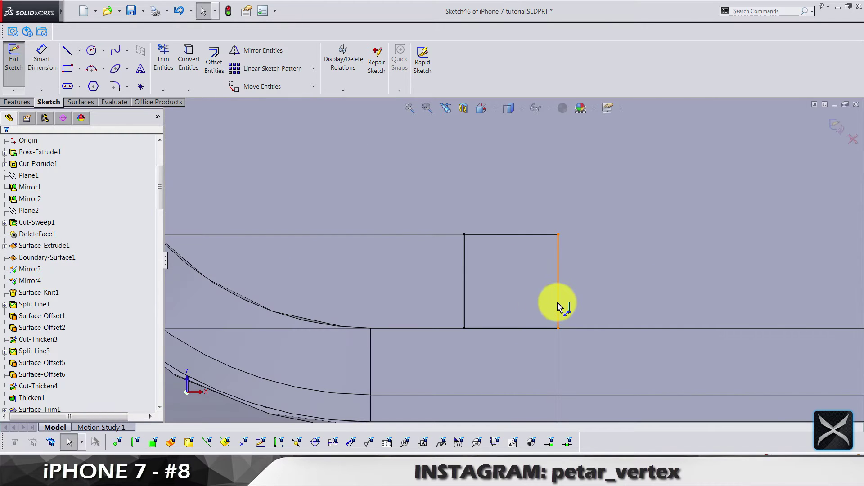
click(559, 303)
scroll(493, 320, up, 2)
click(514, 293)
scroll(514, 294, up, 2)
scroll(508, 282, down, 1)
scroll(508, 277, down, 1)
scroll(493, 269, down, 1)
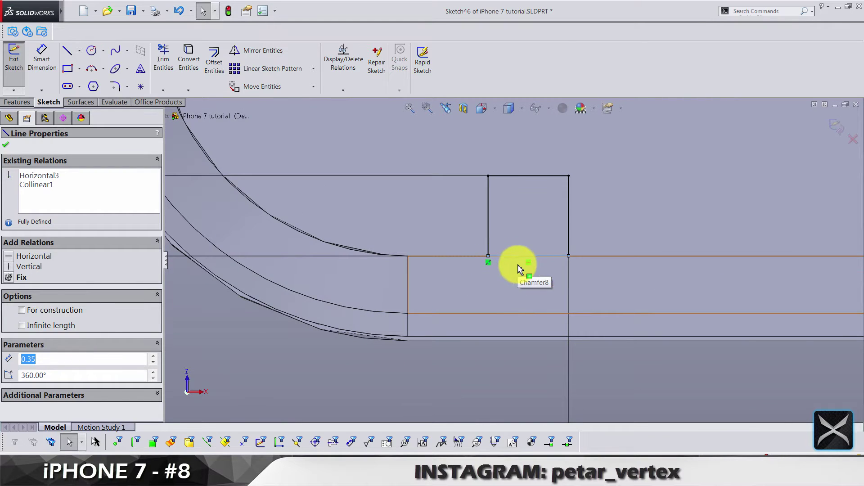
scroll(521, 270, up, 2)
click(57, 70)
click(512, 257)
click(457, 365)
key(Return)
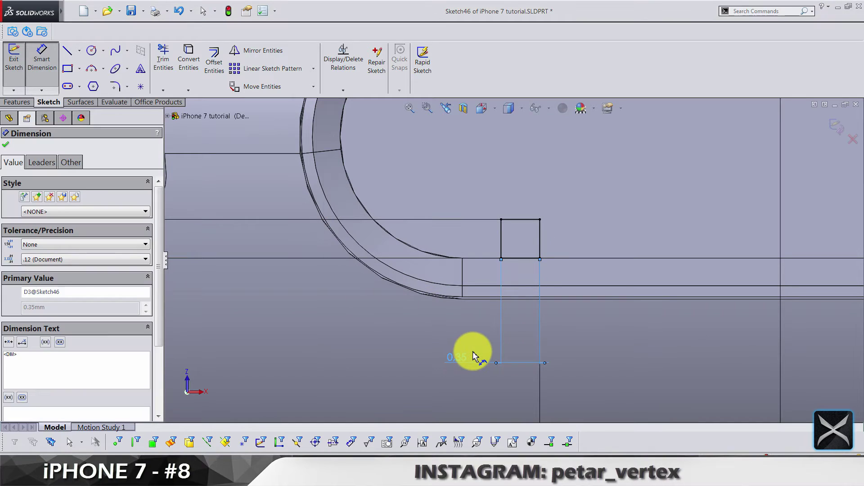
key(Escape)
scroll(515, 316, up, 2)
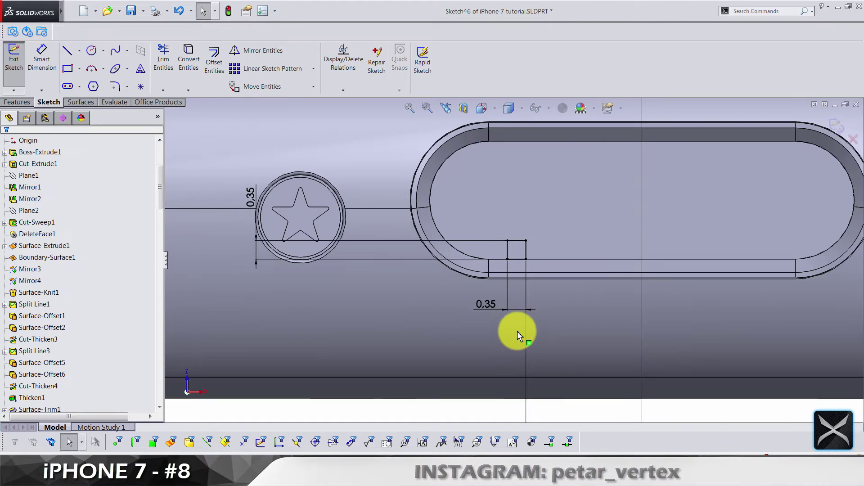
click(488, 309)
key(Escape)
scroll(518, 253, down, 3)
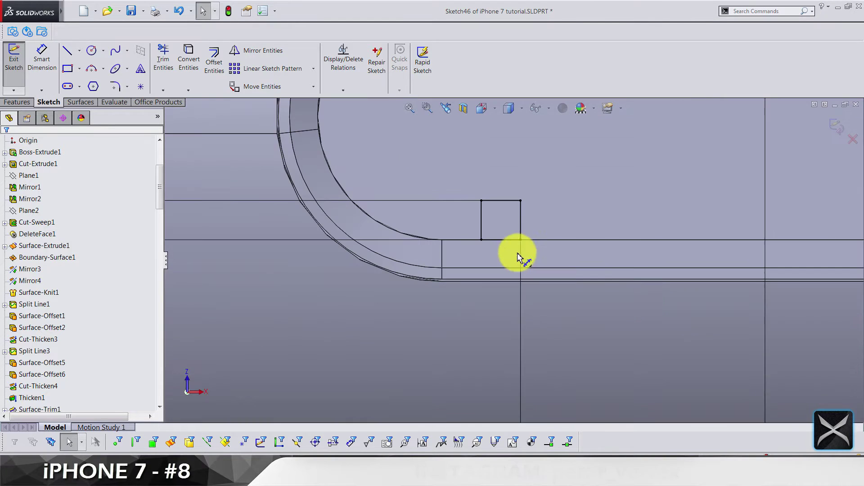
Delete the rectangle's top edge and one other edge.
click(498, 202)
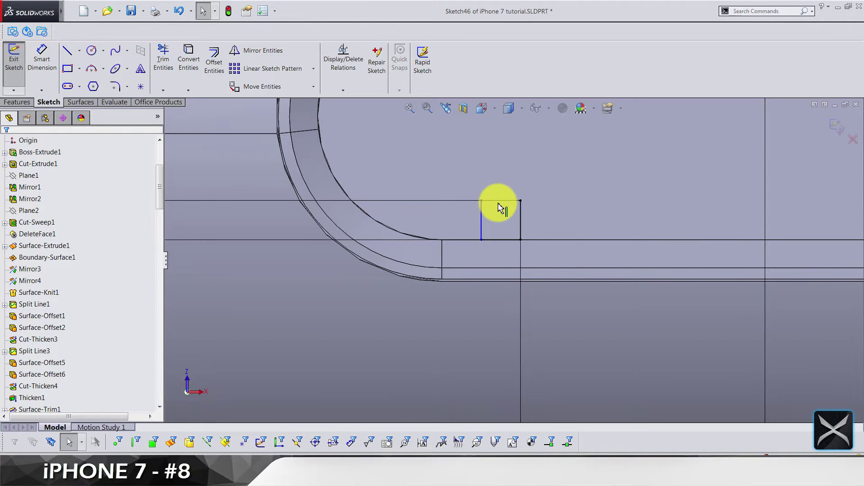
key(Delete)
click(498, 241)
key(Delete)
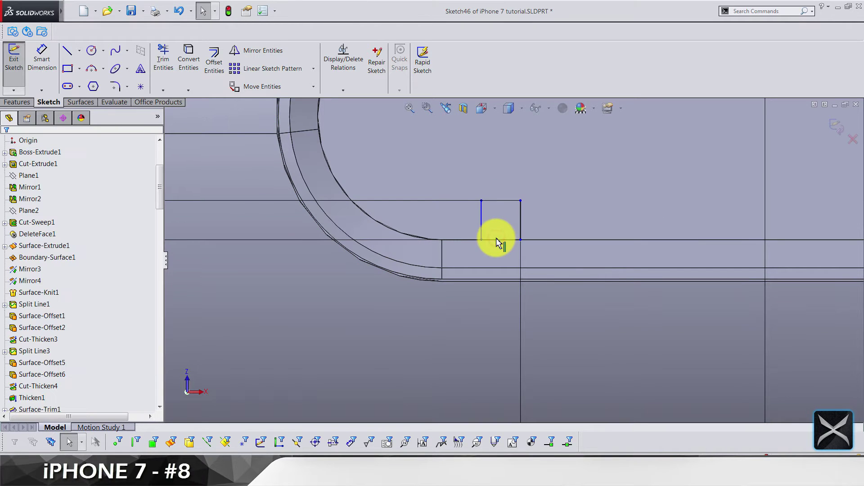
Delete the leftover edge and draw a new small rectangle in the port slot.
click(498, 242)
key(Delete)
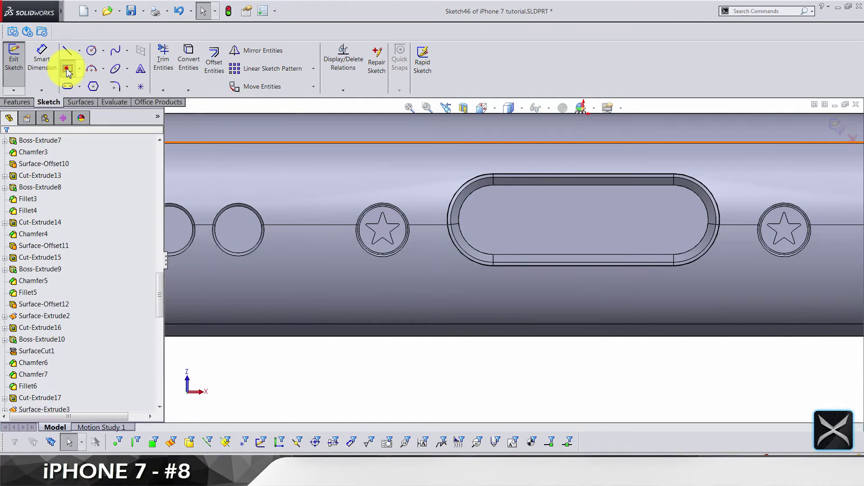
click(68, 68)
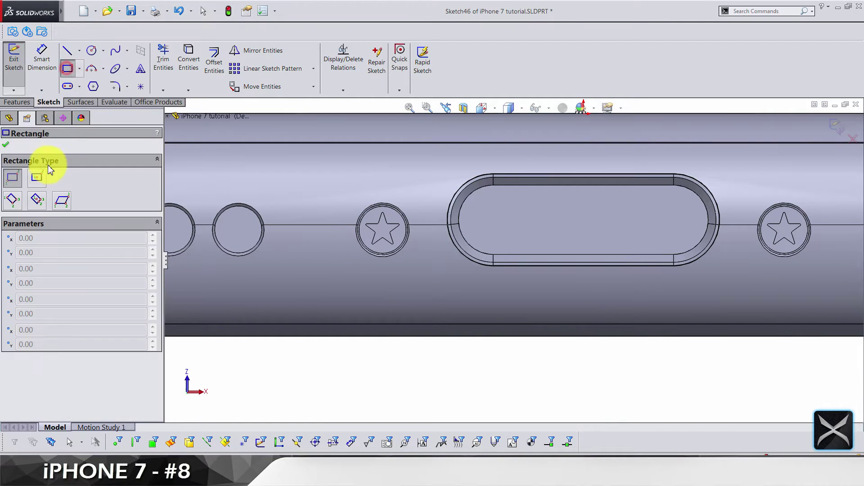
click(508, 230)
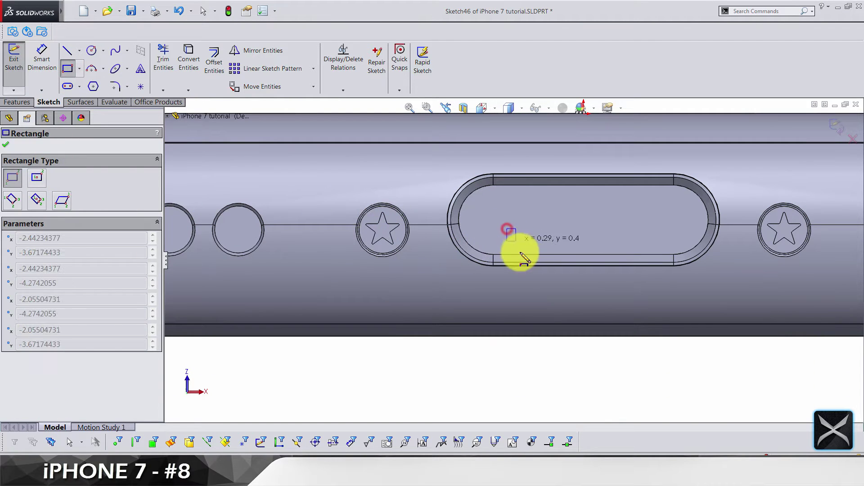
click(525, 256)
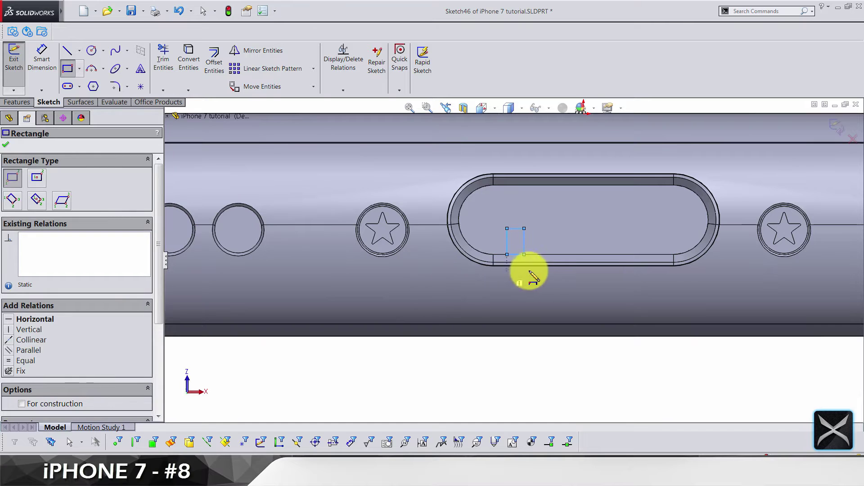
key(Escape)
Make the rectangle's bottom line collinear with the slot's lower edge.
click(518, 256)
key(Escape)
click(537, 256)
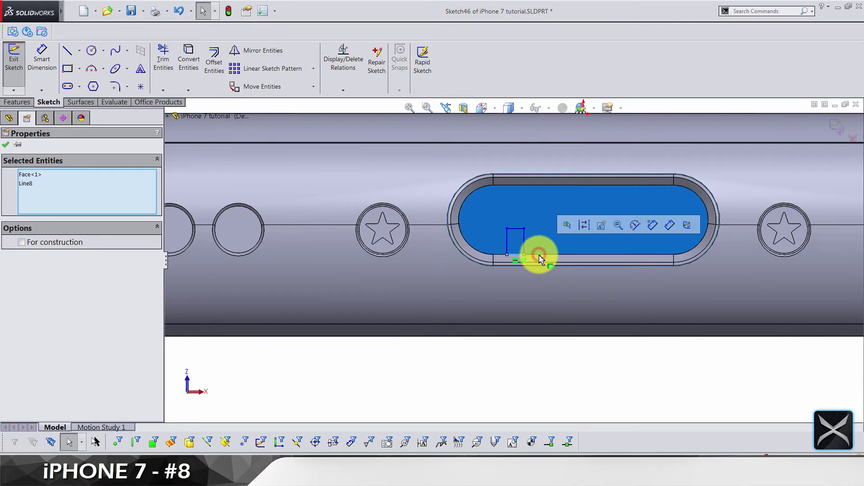
key(Escape)
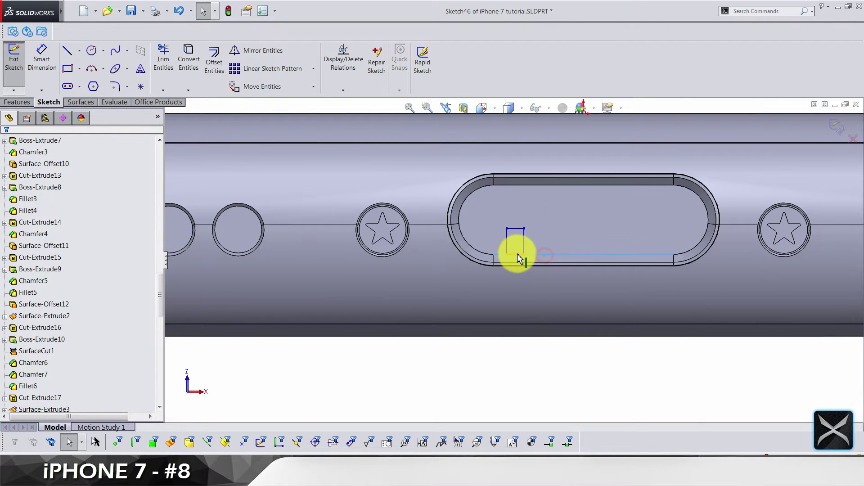
click(518, 257)
ctrl+click(520, 256)
click(541, 201)
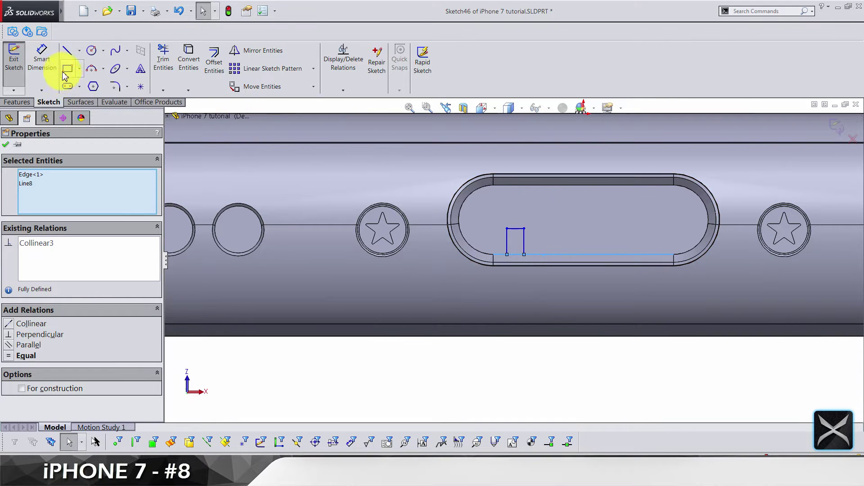
Dimension the rectangle 0.20 mm wide and 0.35 mm tall.
click(43, 58)
click(517, 255)
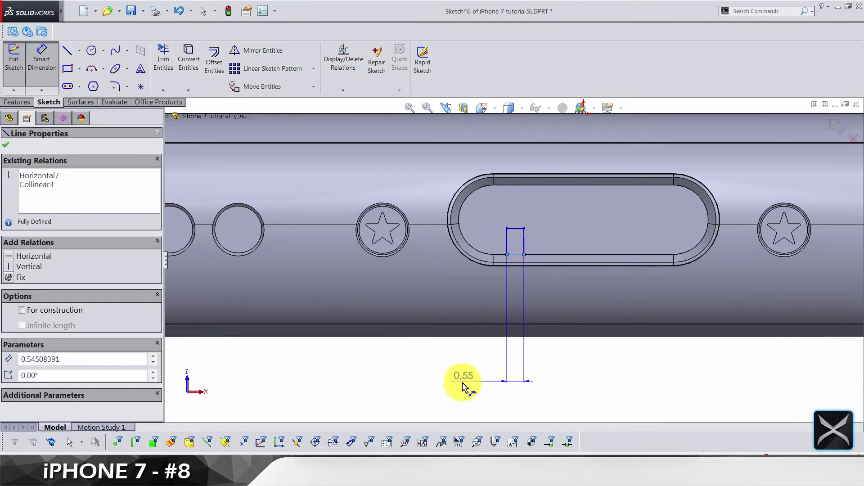
click(463, 386)
text(0.2)
key(Return)
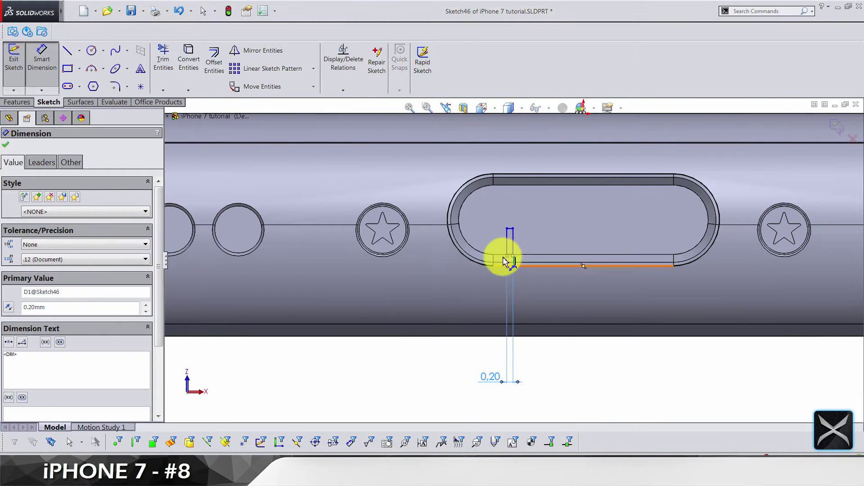
click(510, 247)
click(421, 242)
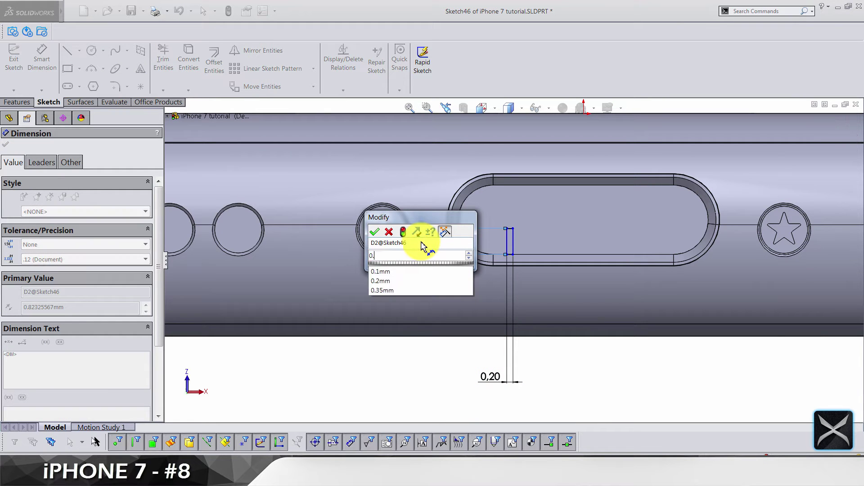
click(592, 377)
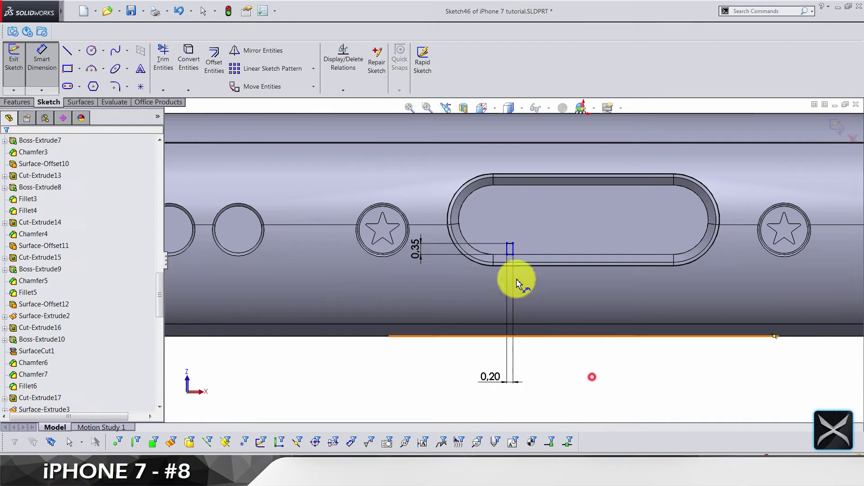
Position the rectangle 2.17 mm from the origin.
click(515, 255)
scroll(515, 256, up, 2)
click(554, 253)
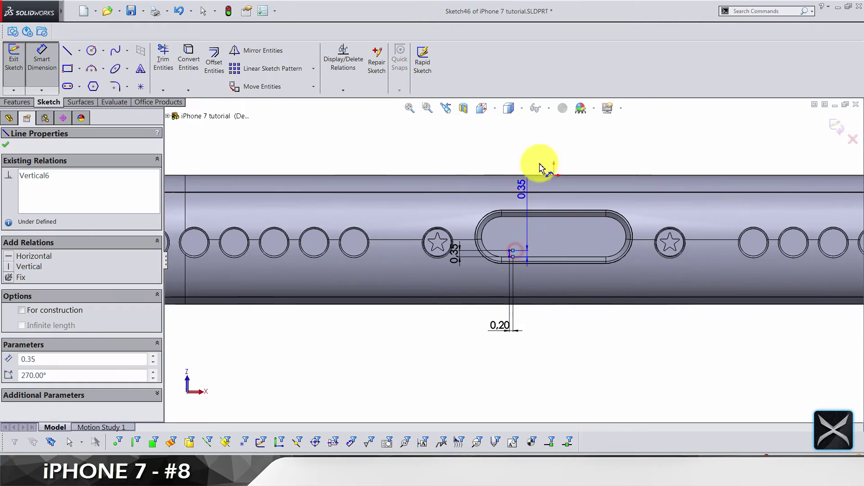
click(554, 201)
click(537, 380)
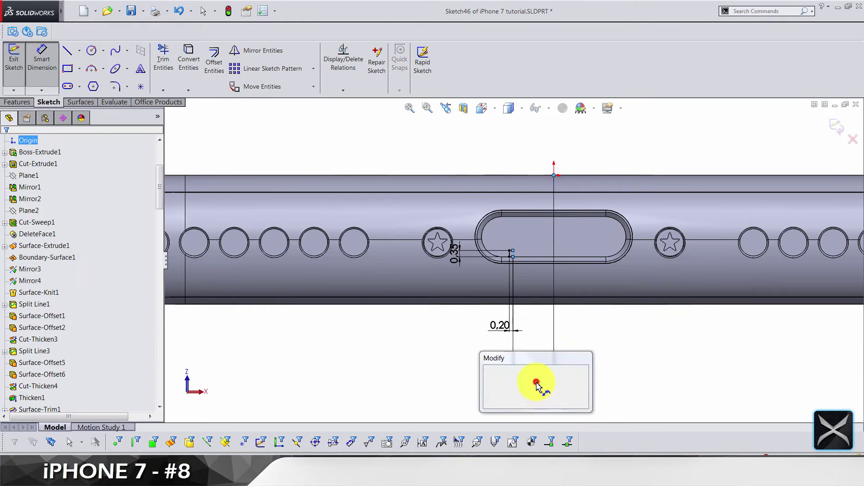
text(2.17)
key(Return)
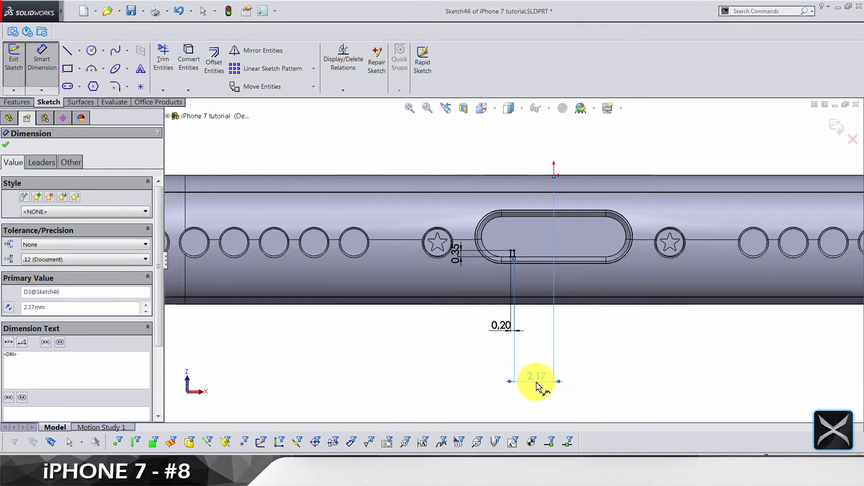
mouse_move(838, 135)
middle_down()
mouse_move(613, 207)
mouse_move(536, 292)
mouse_move(525, 286)
mouse_move(554, 302)
mouse_move(506, 271)
middle_up()
Extrude Sketch46 4.50 mm with Merge result to create Boss-Extrude15.
key(ctrl+b)
scroll(501, 271, down, 3)
scroll(500, 272, down, 2)
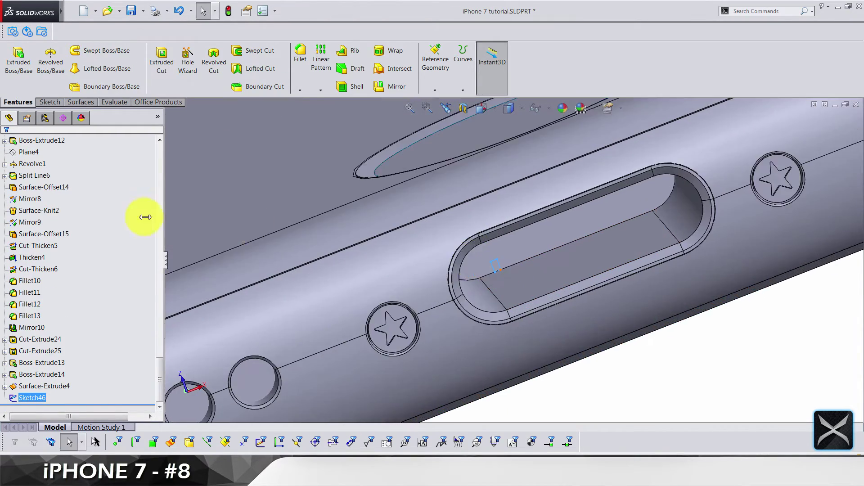
click(23, 71)
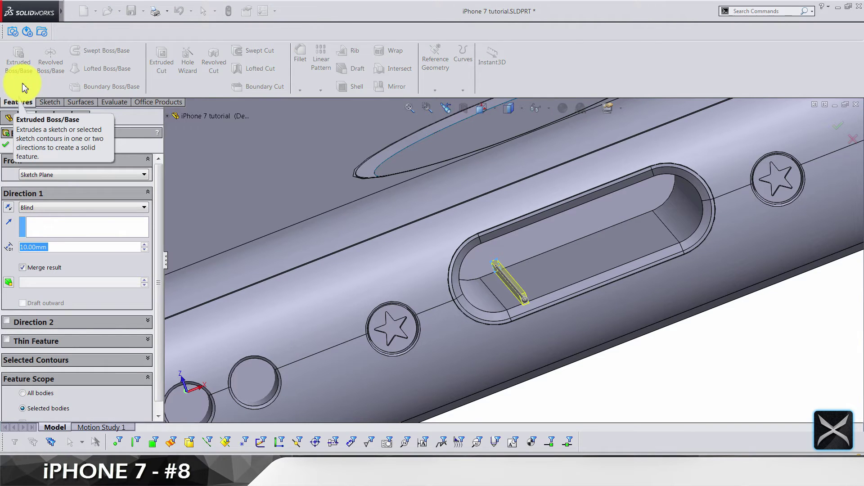
text(4.5)
key(Return)
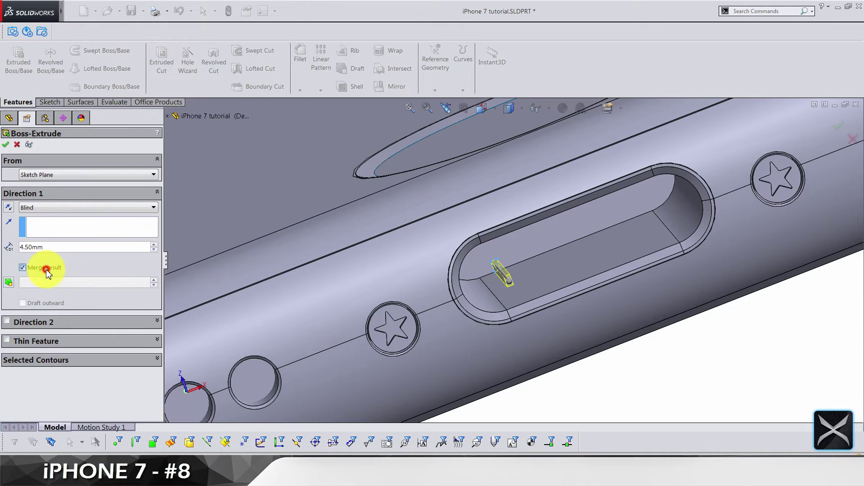
right_click(661, 358)
scroll(538, 291, down, 3)
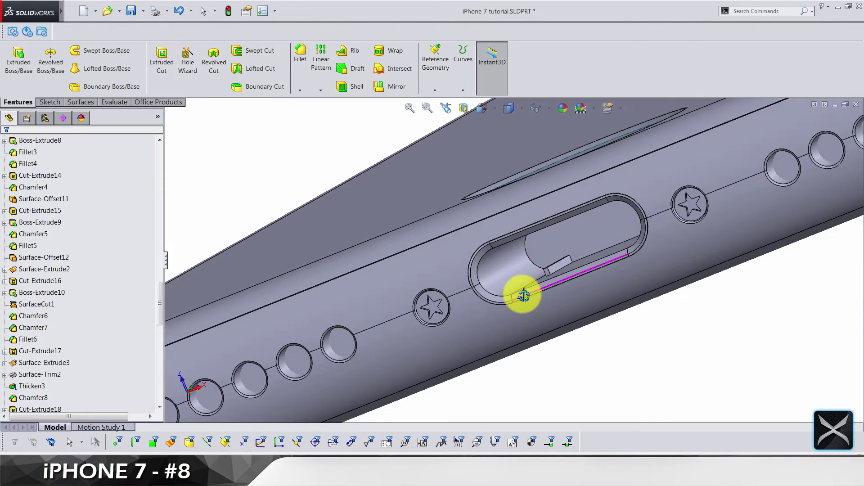
scroll(522, 293, up, 5)
click(588, 267)
Sketch on the block face, convert its outline, delete the bottom line and shorten the left line.
click(628, 243)
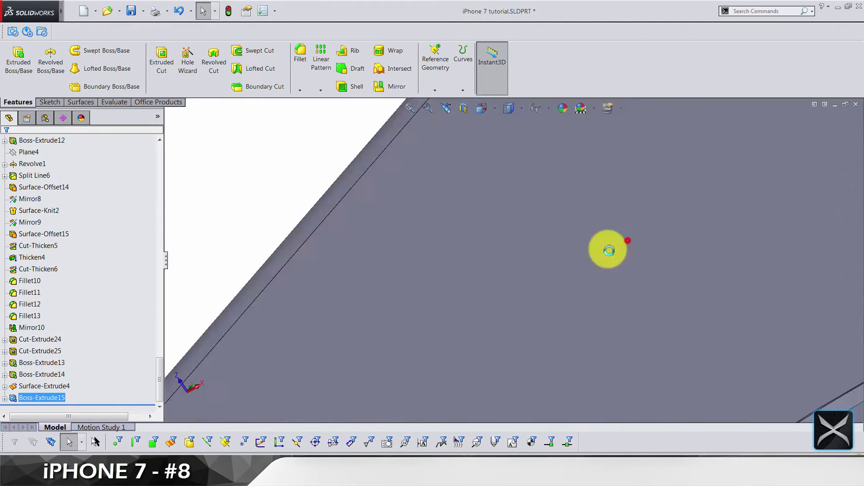
click(183, 63)
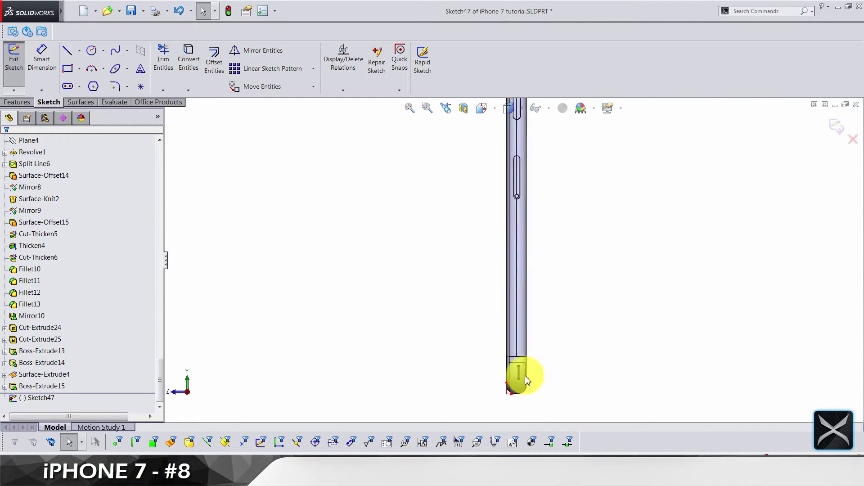
scroll(525, 377, down, 2)
scroll(498, 304, down, 2)
scroll(527, 352, down, 3)
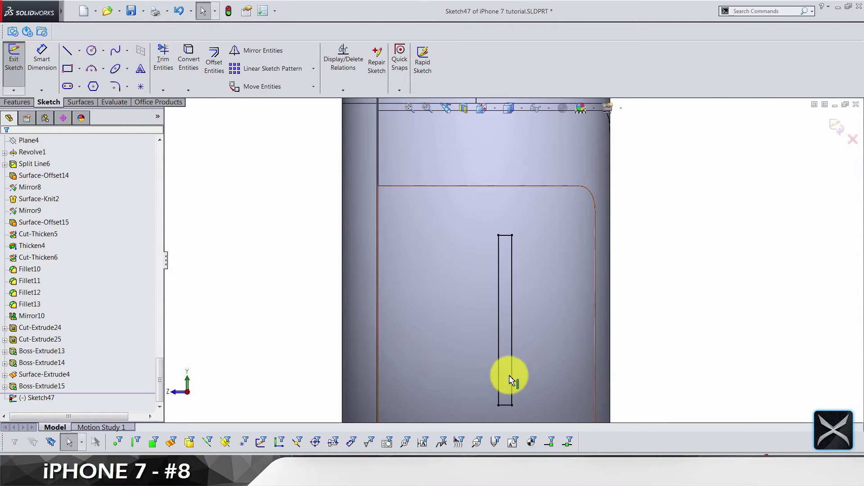
click(506, 406)
key(Delete)
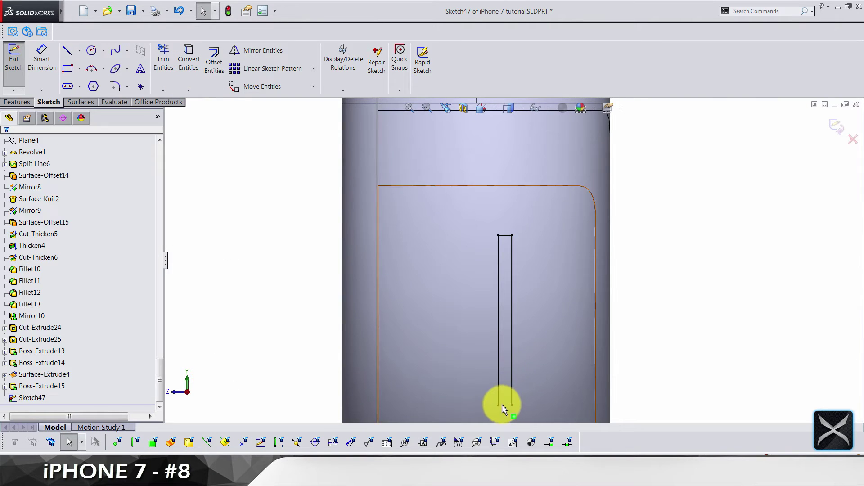
drag(499, 406, 499, 366)
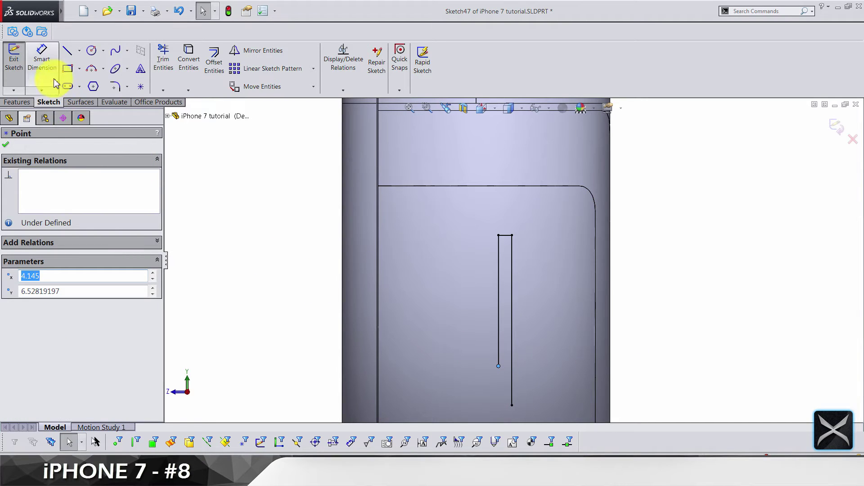
Dimension the left line to 3.50 mm.
click(42, 57)
click(499, 303)
click(439, 308)
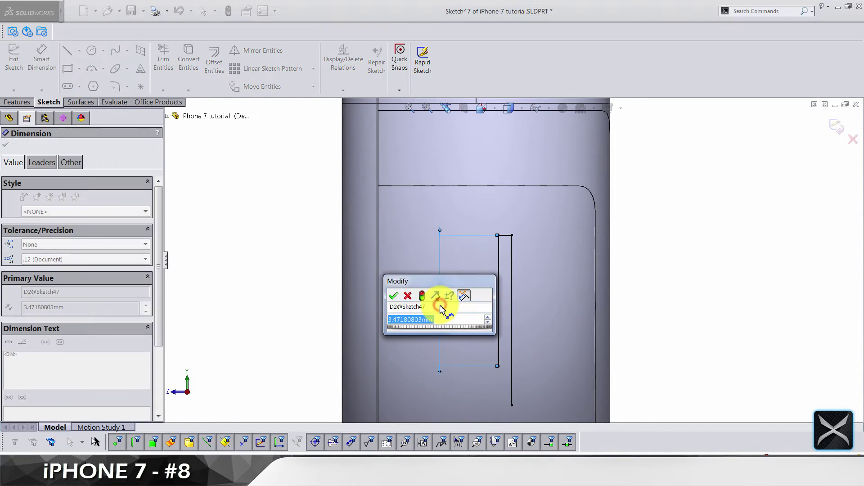
text(3.5)
key(Return)
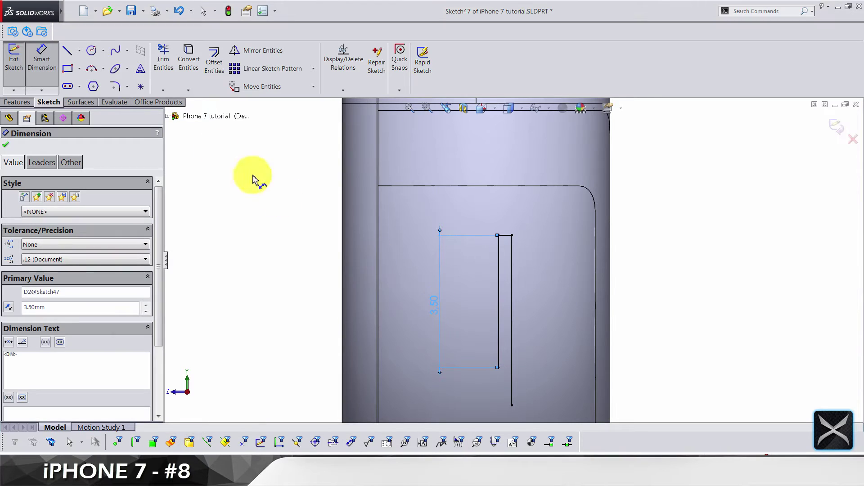
Draw a tangent arc from the rectangle's bottom-right corner down below the rectangle.
click(99, 69)
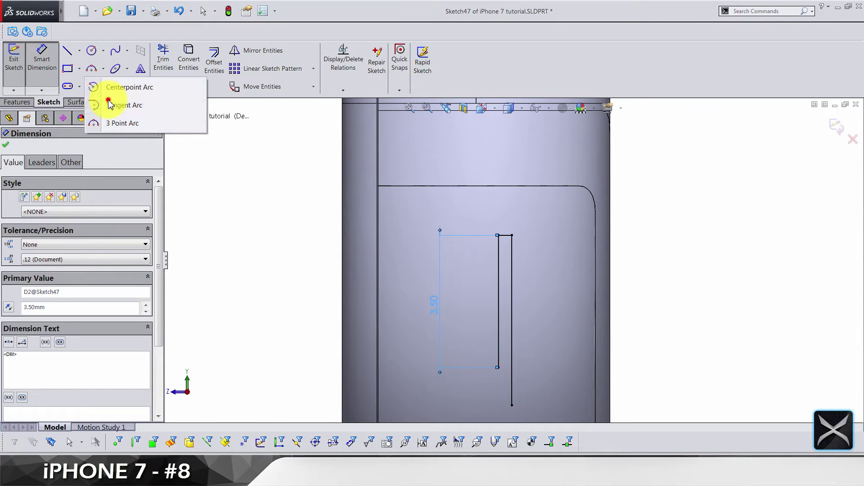
click(111, 105)
scroll(499, 364, down, 2)
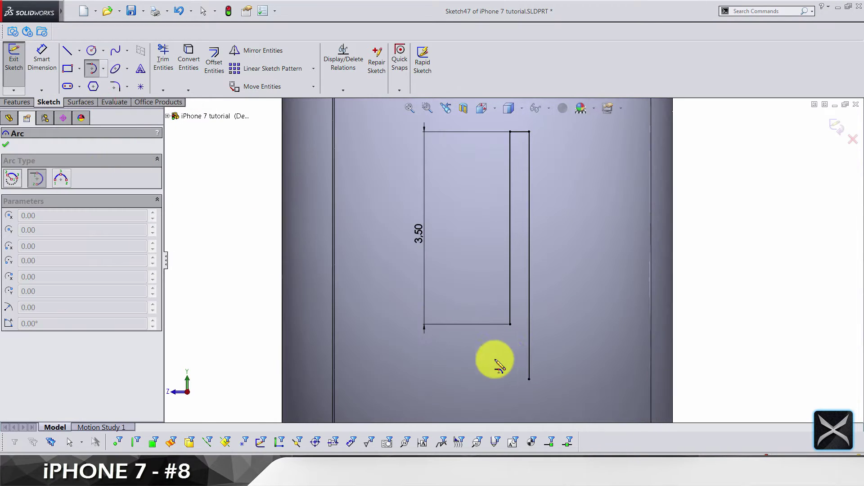
click(512, 325)
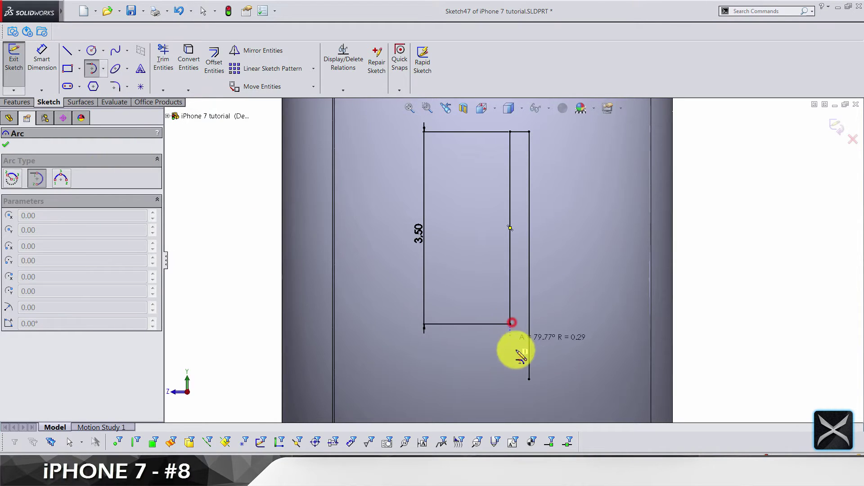
click(531, 382)
key(Escape)
scroll(685, 284, up, 3)
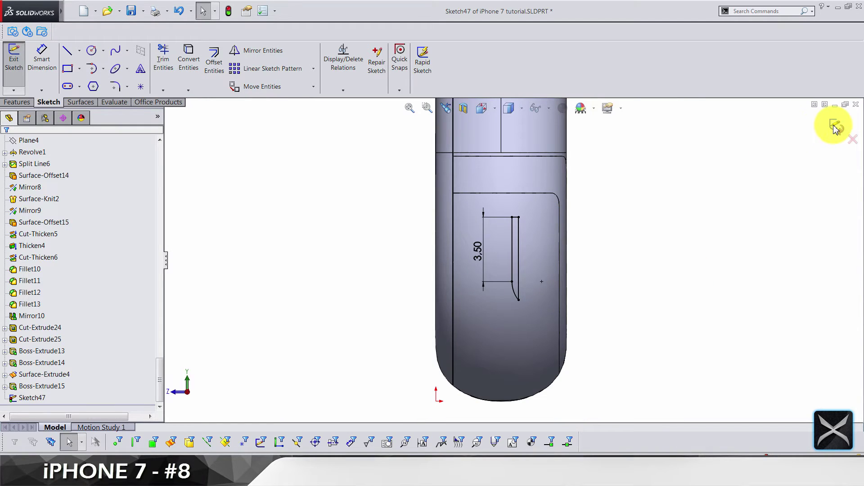
Cut-extrude Sketch47 Up To Next, scoped only to the Boss-Extrude15 body.
click(835, 128)
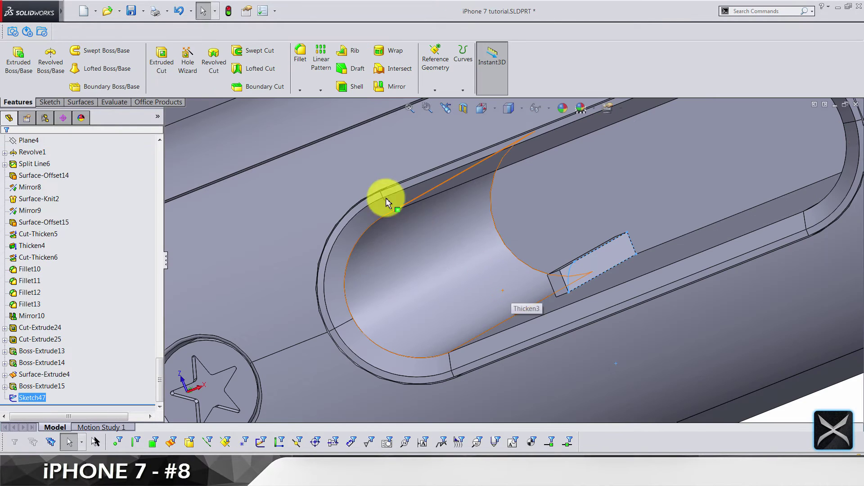
click(161, 65)
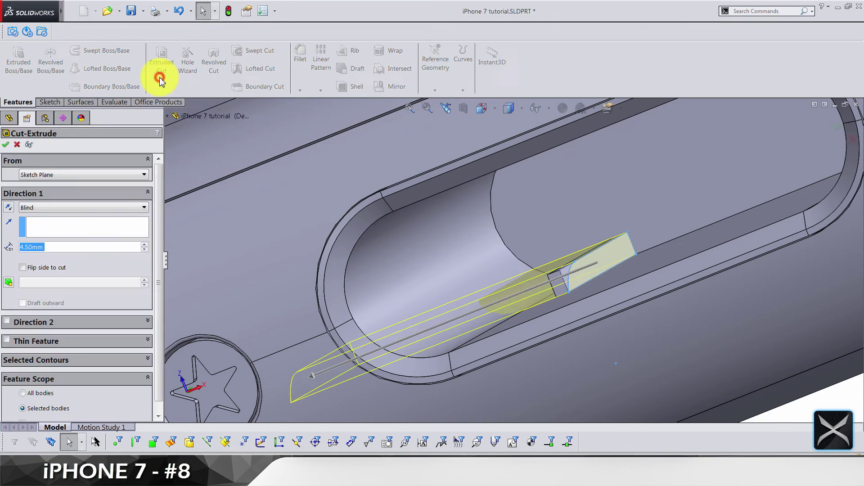
click(78, 206)
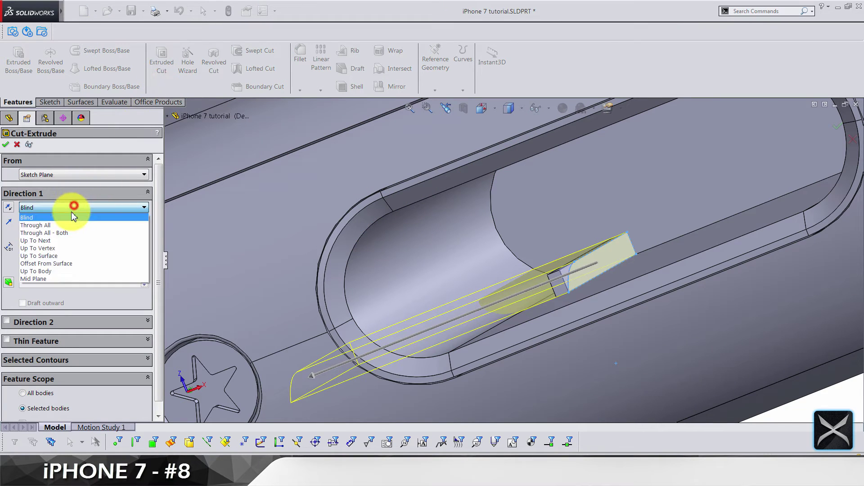
click(51, 241)
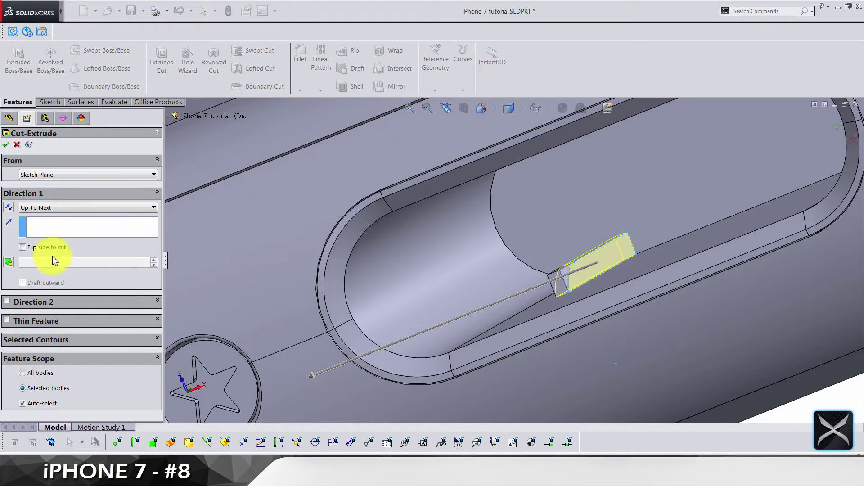
click(43, 406)
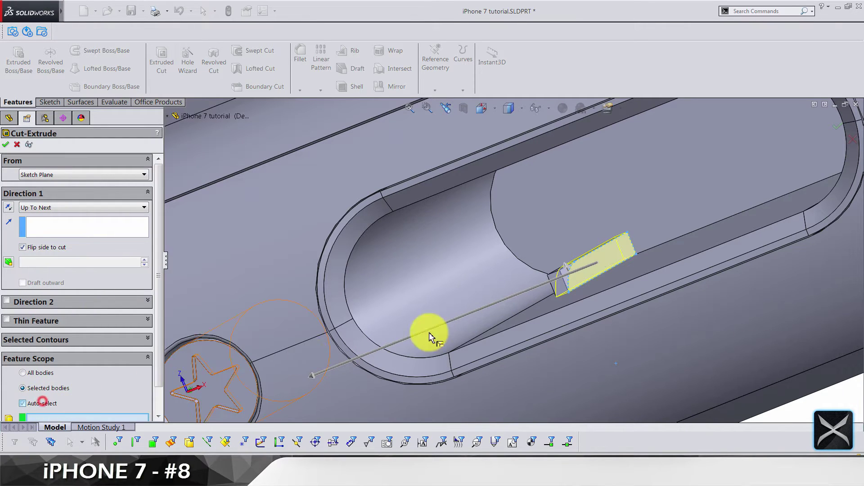
click(568, 287)
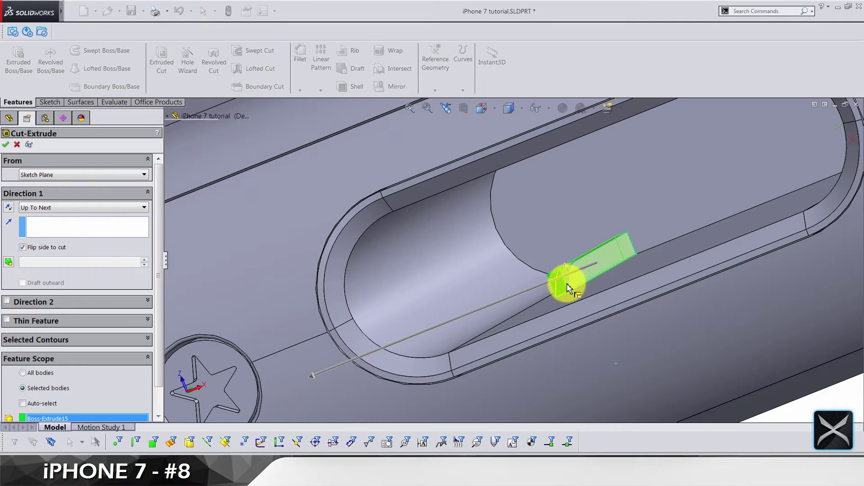
key(Return)
scroll(567, 283, up, 5)
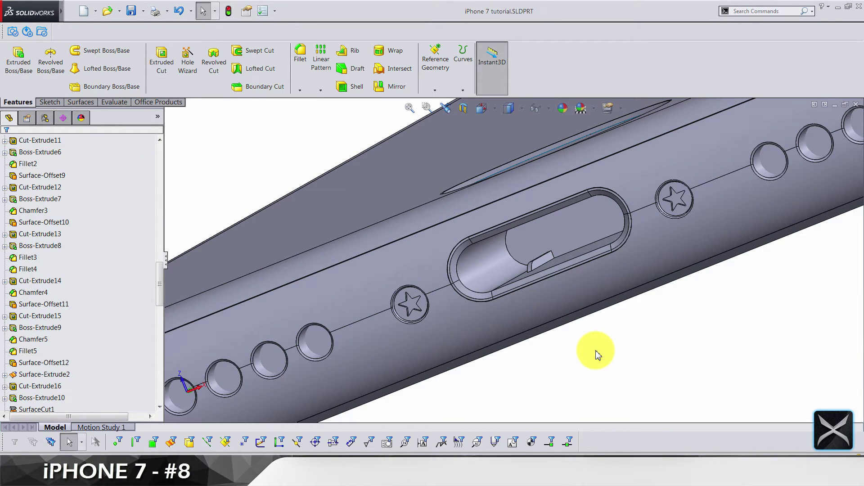
scroll(516, 279, up, 2)
scroll(465, 273, down, 3)
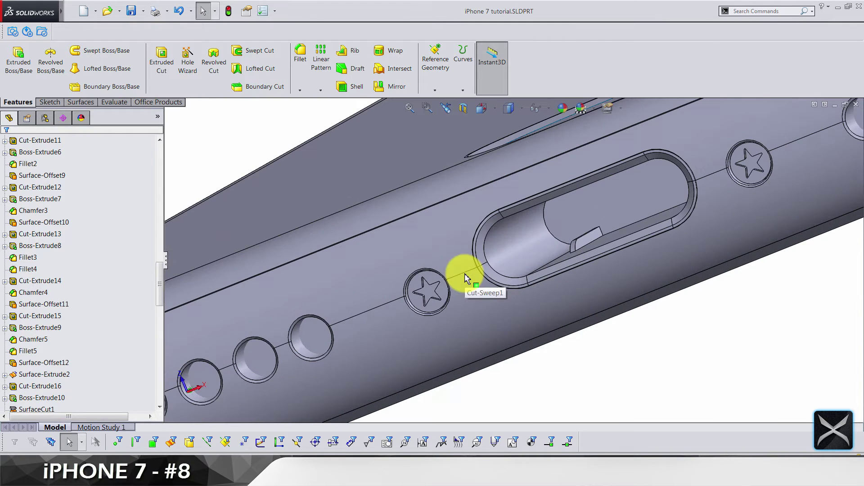
scroll(451, 282, down, 3)
scroll(426, 301, down, 2)
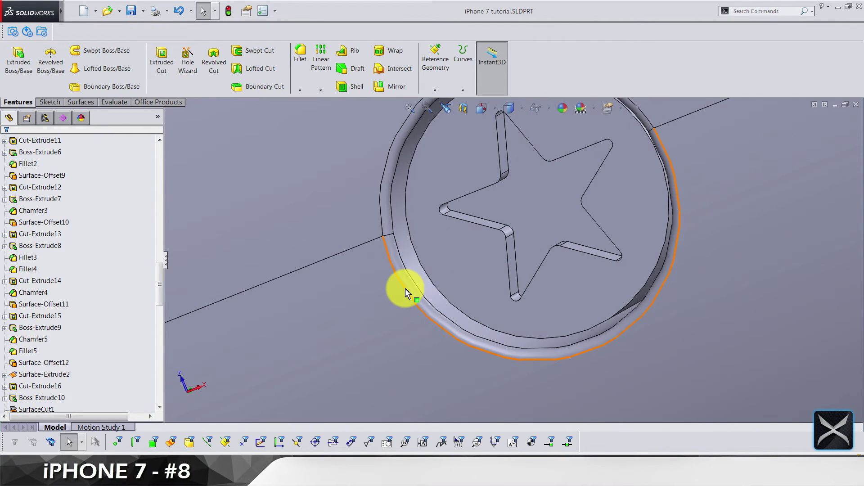
Delete Fillet9 from the star recess edge.
click(406, 286)
scroll(405, 286, up, 3)
key(Delete)
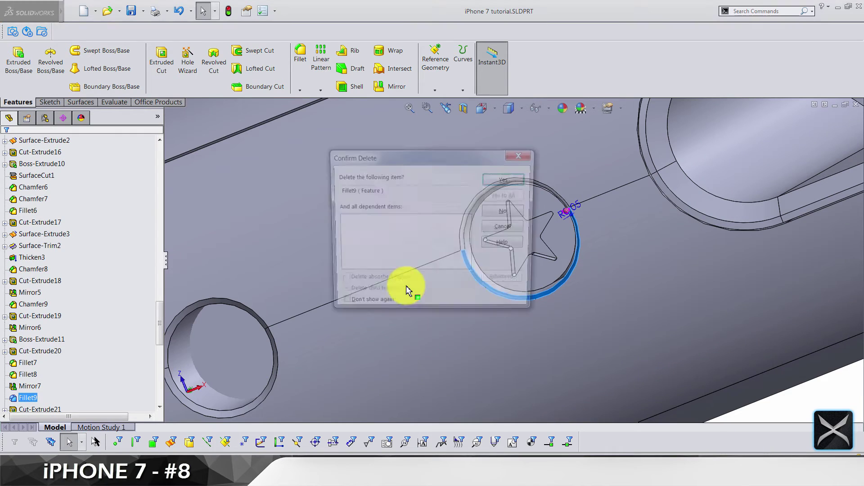
key(Return)
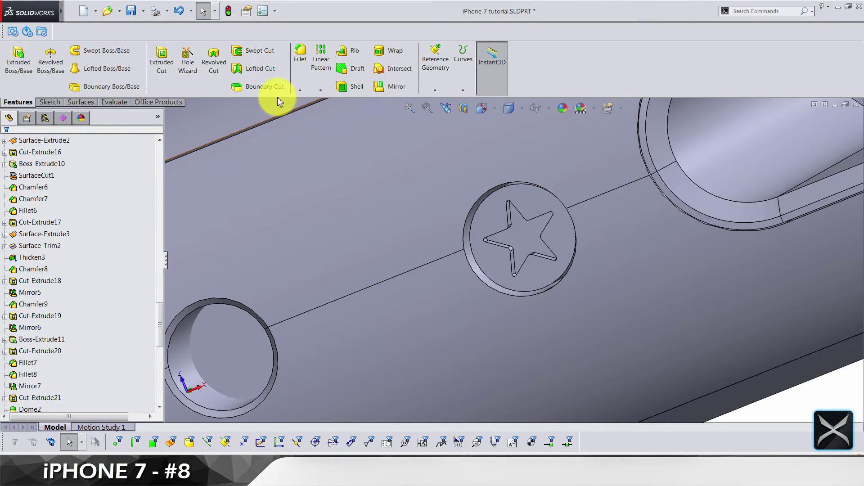
Chamfer both star-button rim edges by 0.10 mm.
click(297, 90)
click(320, 124)
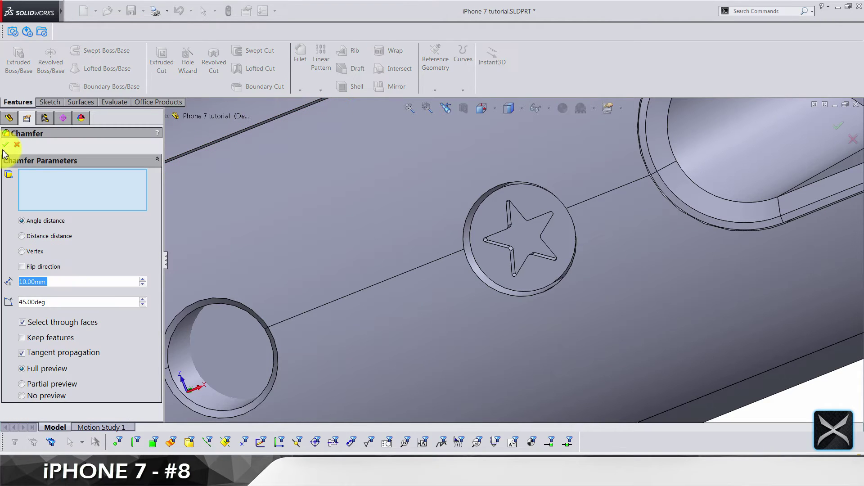
text(0.05)
key(Return)
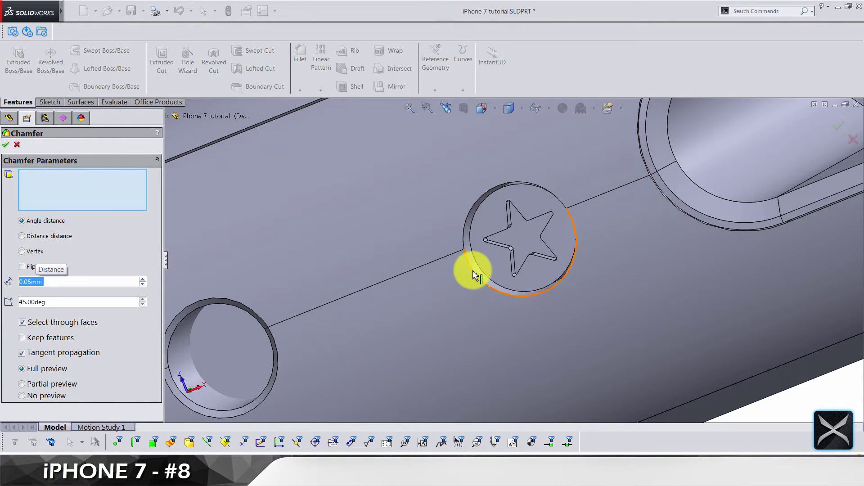
click(482, 276)
scroll(688, 200, up, 5)
scroll(573, 239, down, 3)
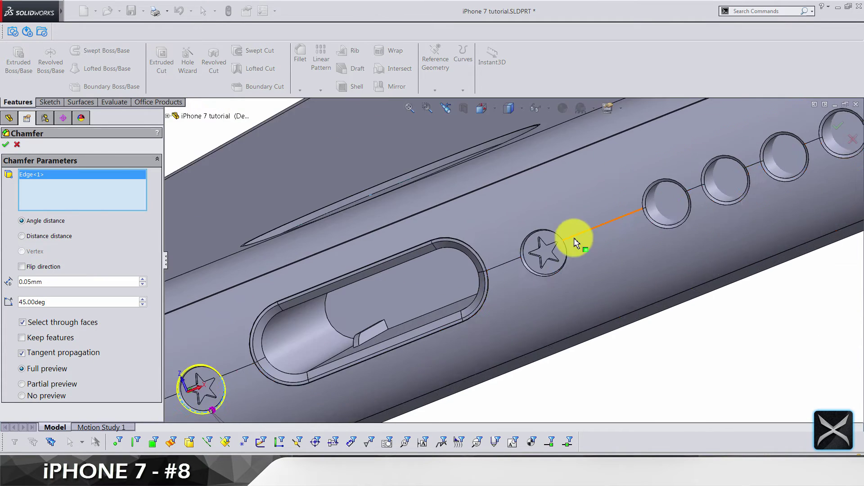
scroll(486, 290, down, 3)
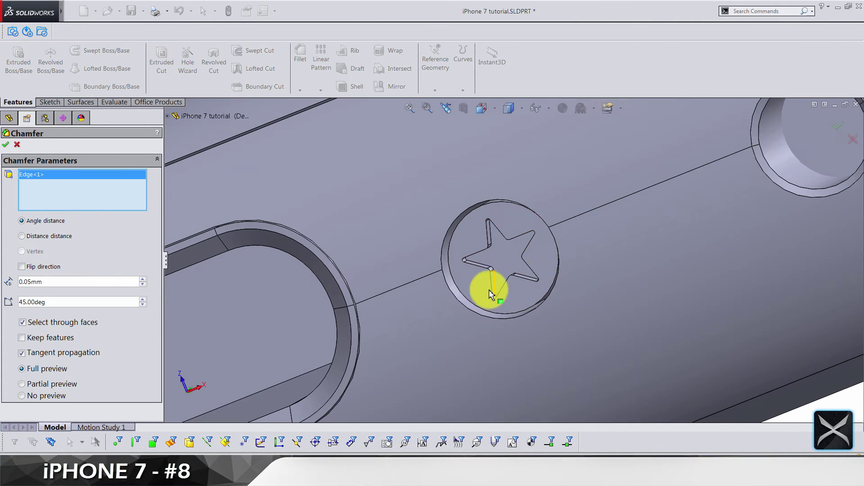
click(458, 306)
scroll(458, 304, up, 3)
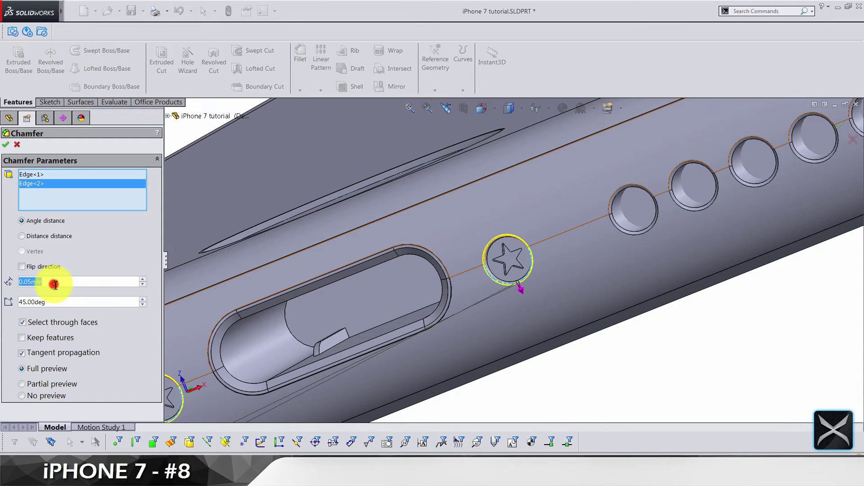
text(0.1)
key(Return)
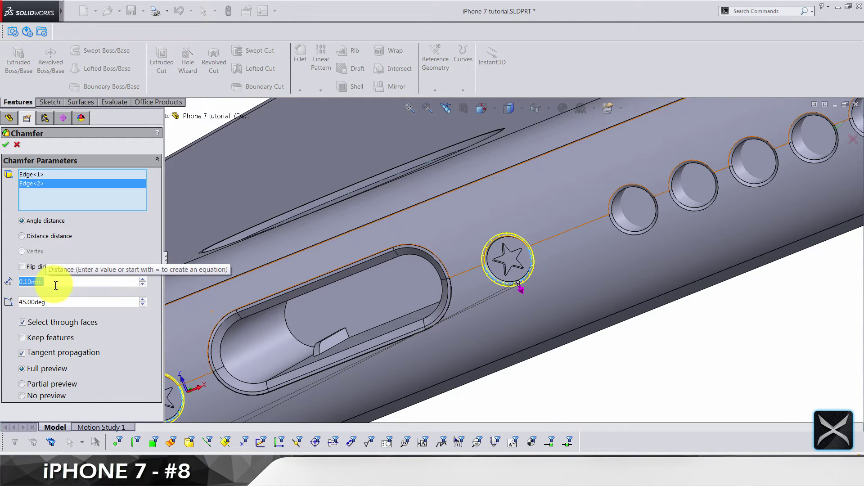
key(Return)
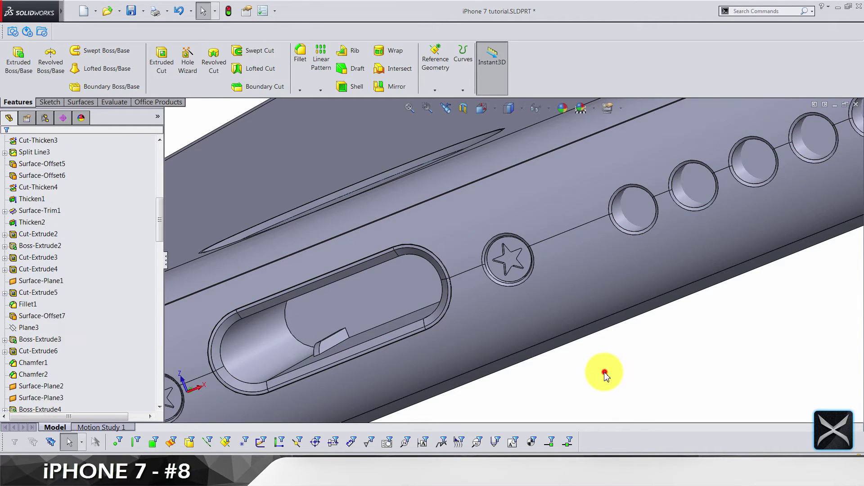
Fillet the long Cut-Sweep1 seam edge near the port with a 0.025 mm radius.
mouse_move(551, 366)
middle_down()
mouse_move(409, 302)
mouse_move(414, 344)
mouse_move(525, 357)
mouse_move(465, 316)
middle_up()
scroll(465, 316, down, 2)
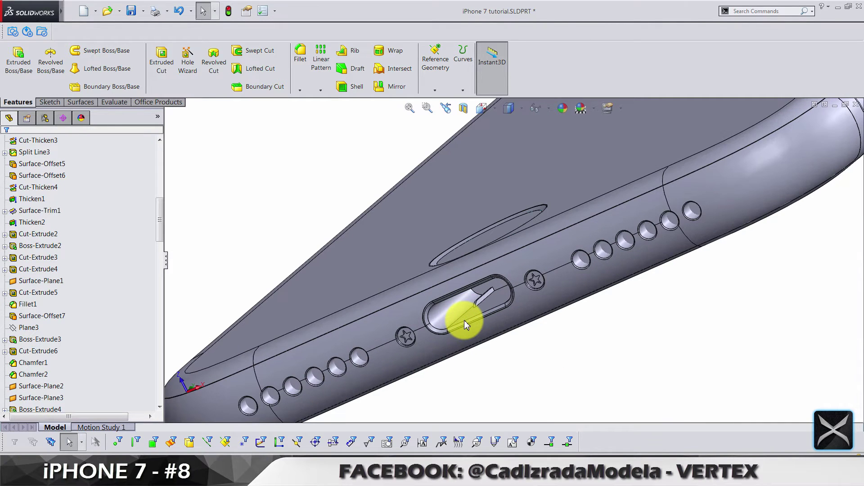
scroll(464, 320, down, 1)
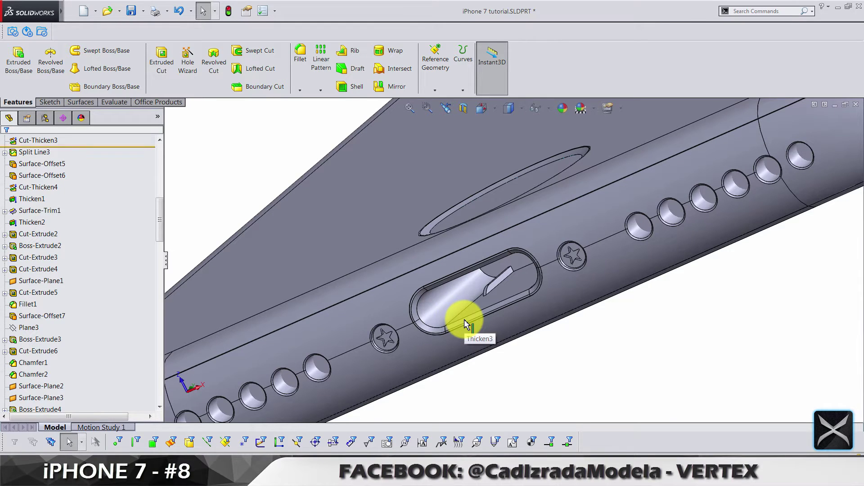
click(300, 54)
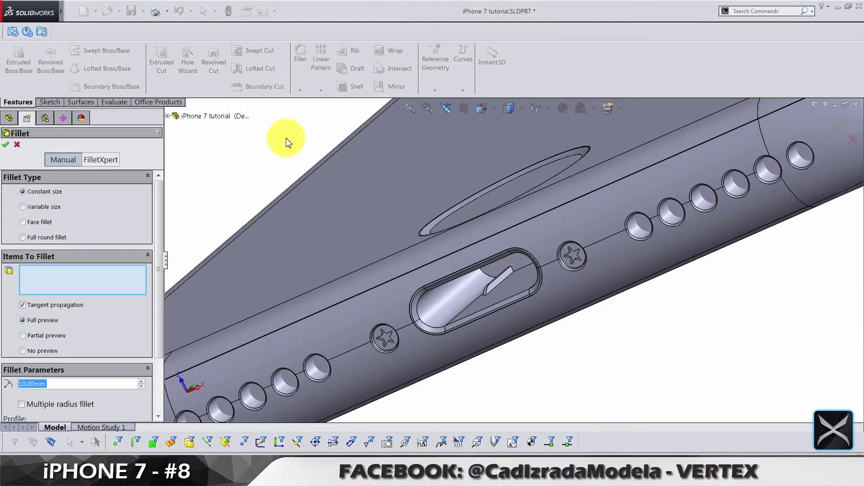
text(0.0)
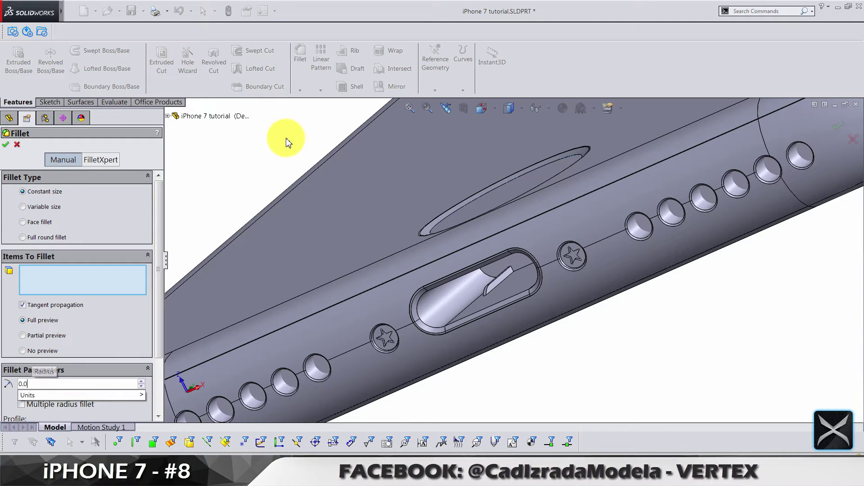
text(25)
key(Return)
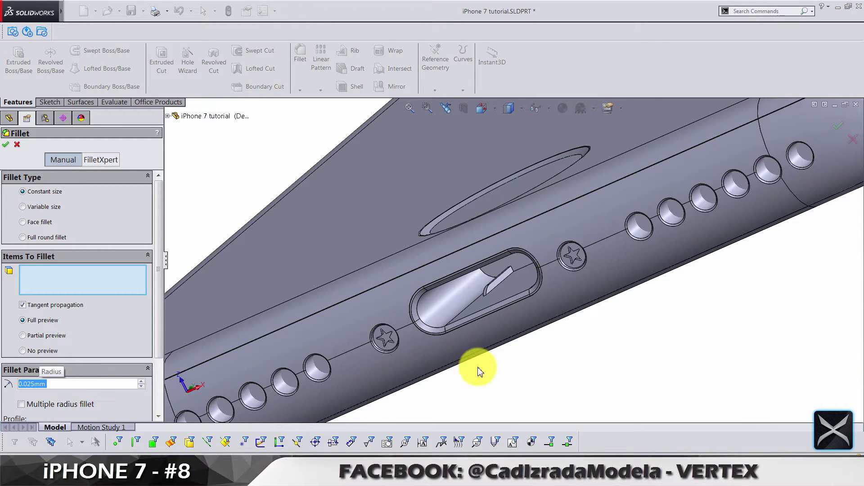
scroll(415, 226, down, 3)
scroll(415, 221, down, 3)
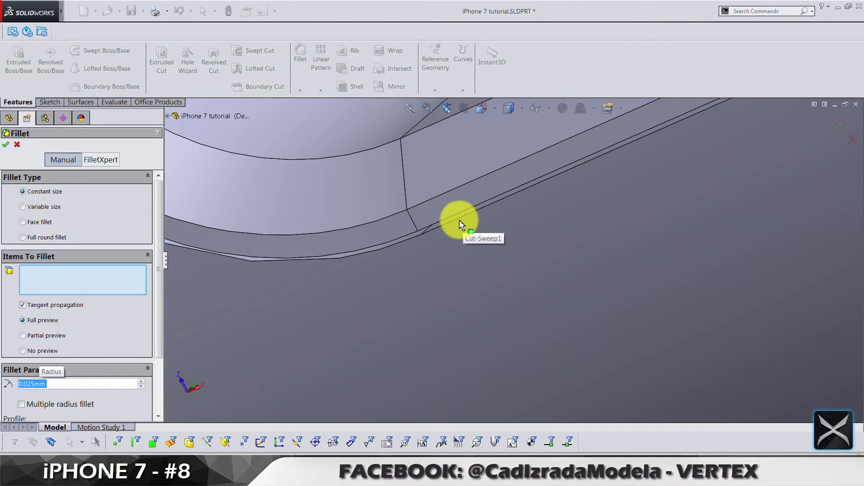
click(461, 218)
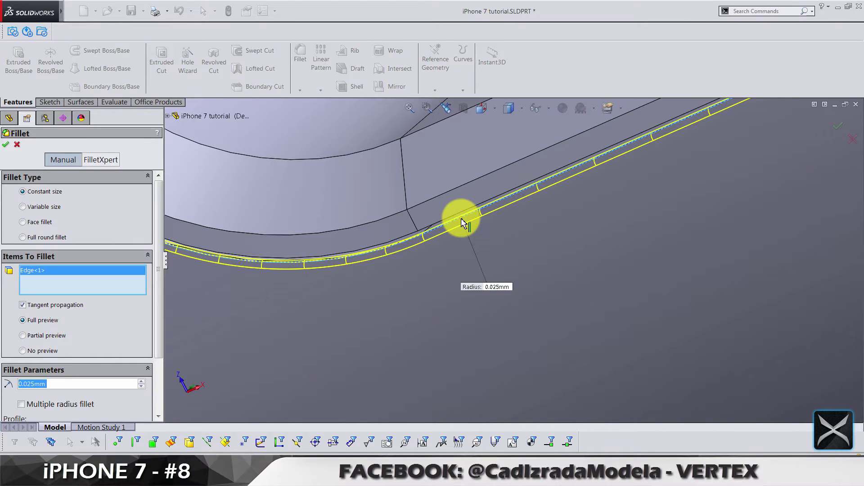
key(Return)
scroll(461, 218, up, 3)
scroll(533, 228, up, 3)
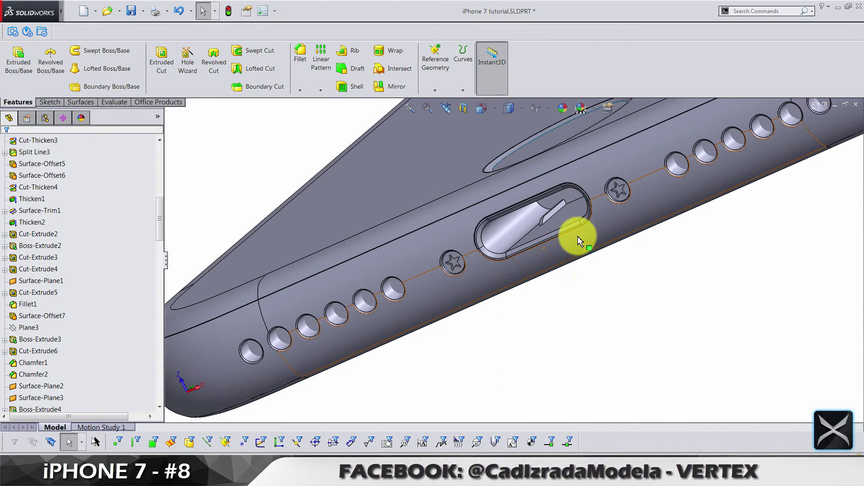
Create Plane5 midway between two port slot faces and select it to sketch on.
click(563, 219)
scroll(579, 318, down, 3)
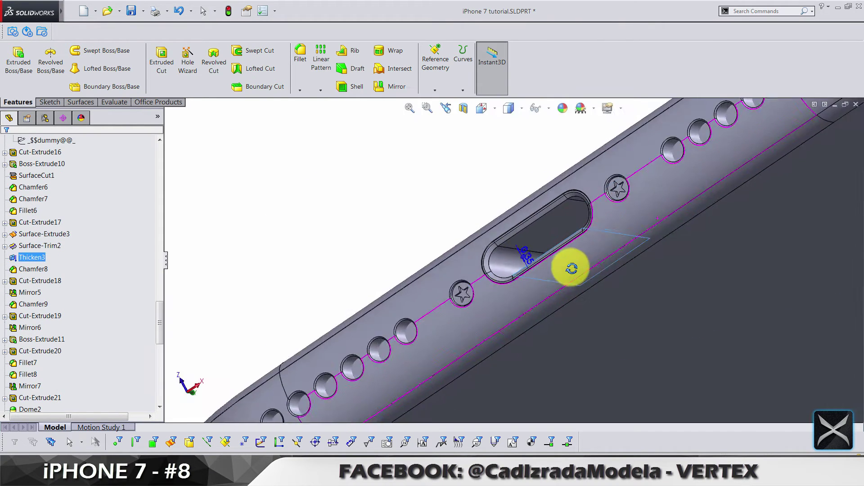
scroll(573, 266, down, 3)
click(545, 233)
click(435, 90)
click(437, 107)
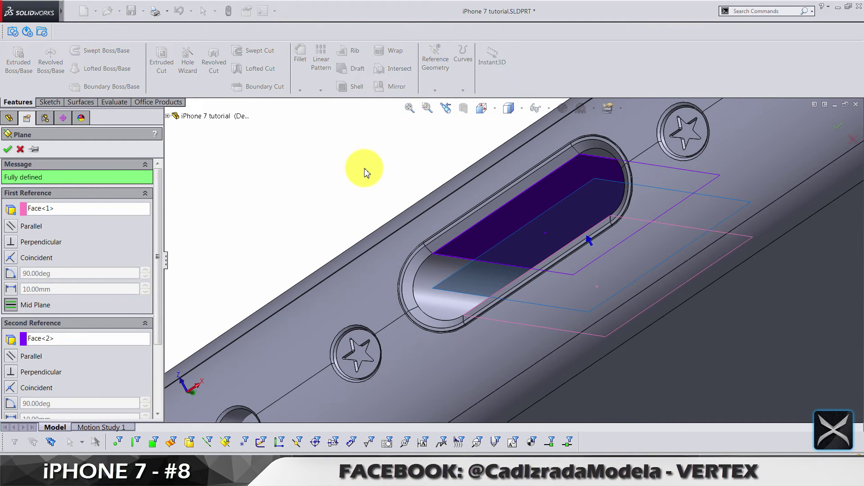
key(Return)
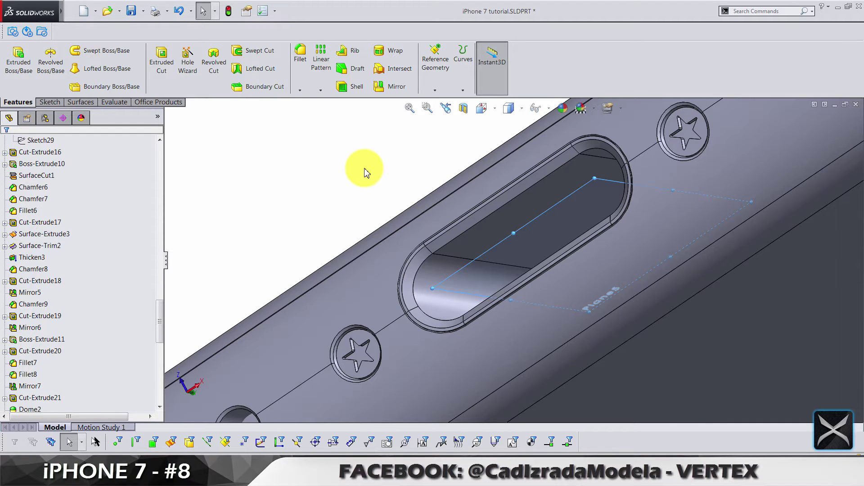
click(364, 172)
scroll(363, 170, up, 2)
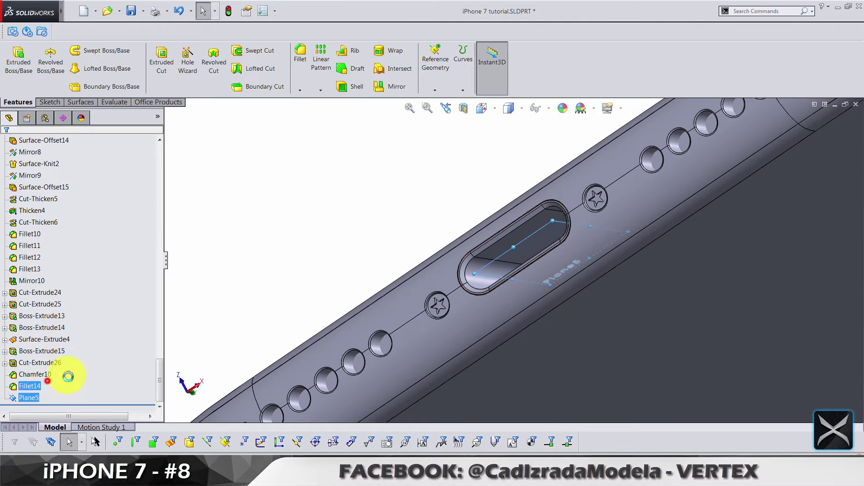
click(27, 375)
Draw a small rectangle in a new Plane5 sketch, viewed in wireframe.
click(60, 383)
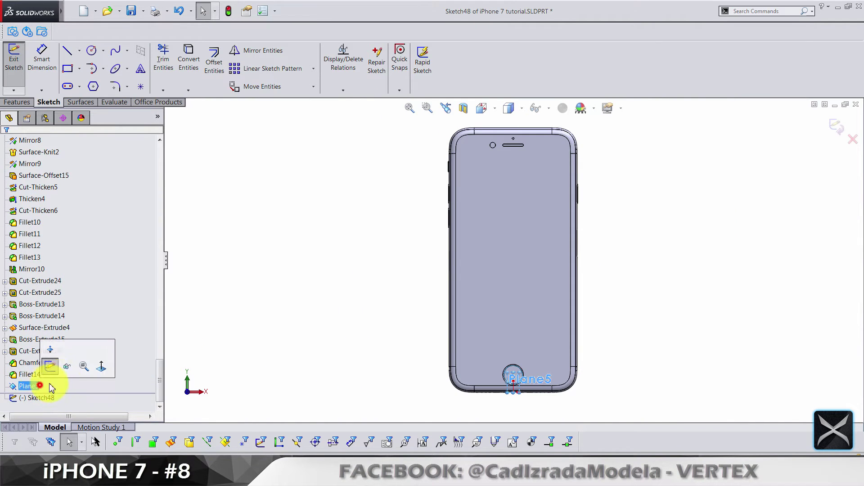
click(509, 108)
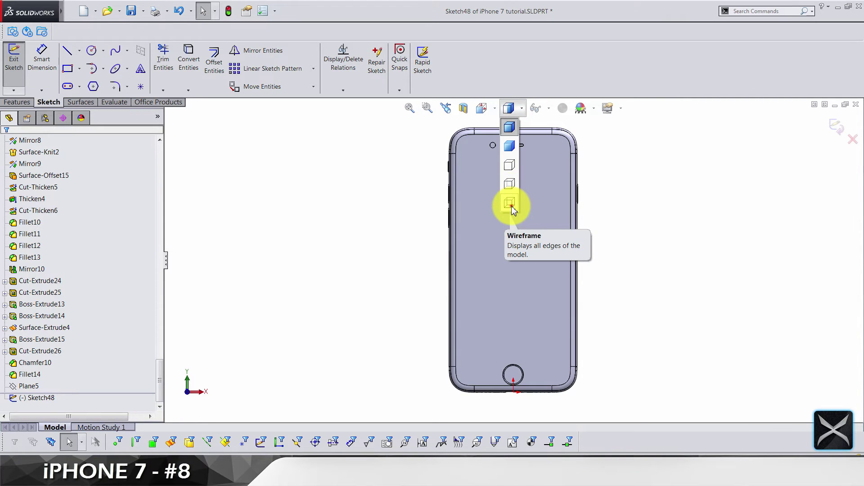
click(510, 203)
scroll(506, 372, down, 3)
scroll(521, 351, down, 3)
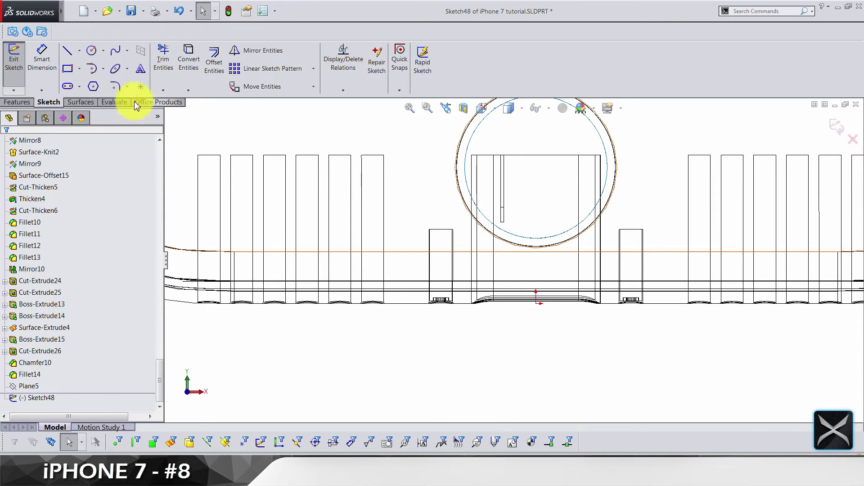
click(67, 69)
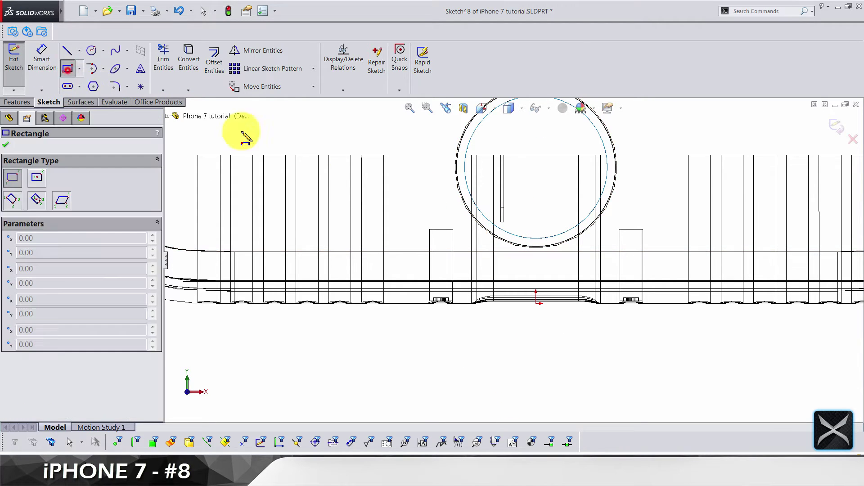
click(414, 181)
click(438, 221)
Dimension the rectangle's bottom edge to 0.90 wide and dimension its side edge.
click(37, 61)
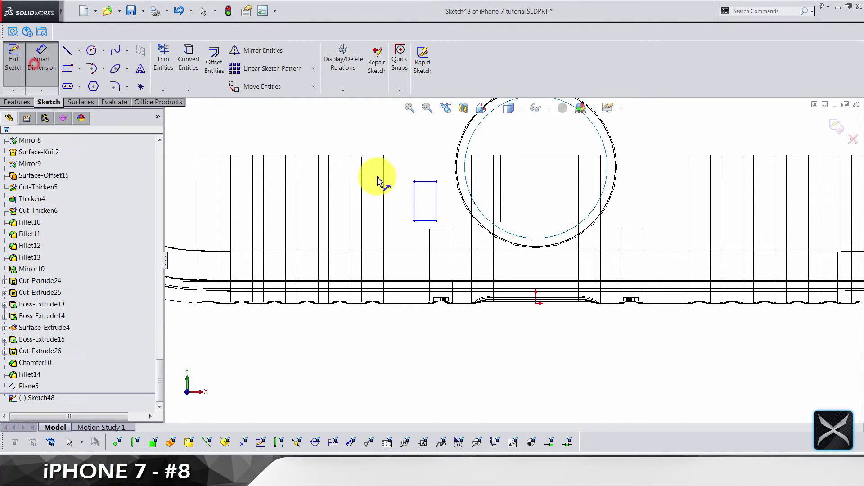
click(428, 220)
click(380, 381)
text(0)
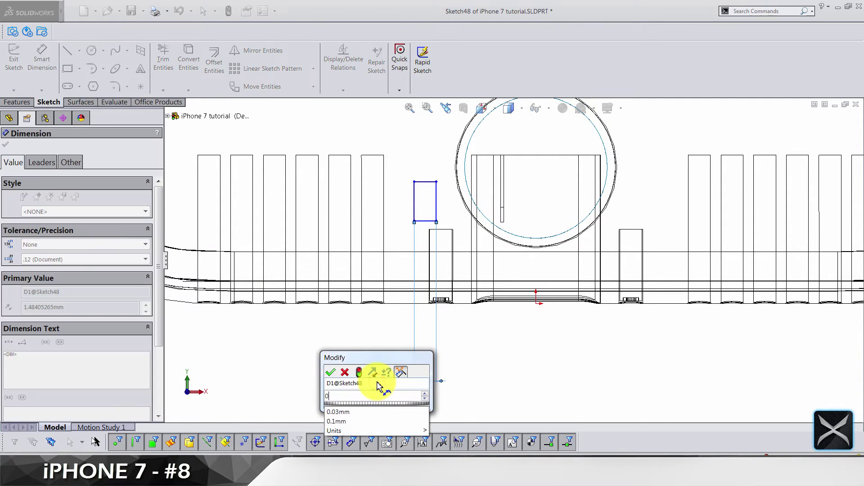
text(.9)
key(Return)
click(502, 416)
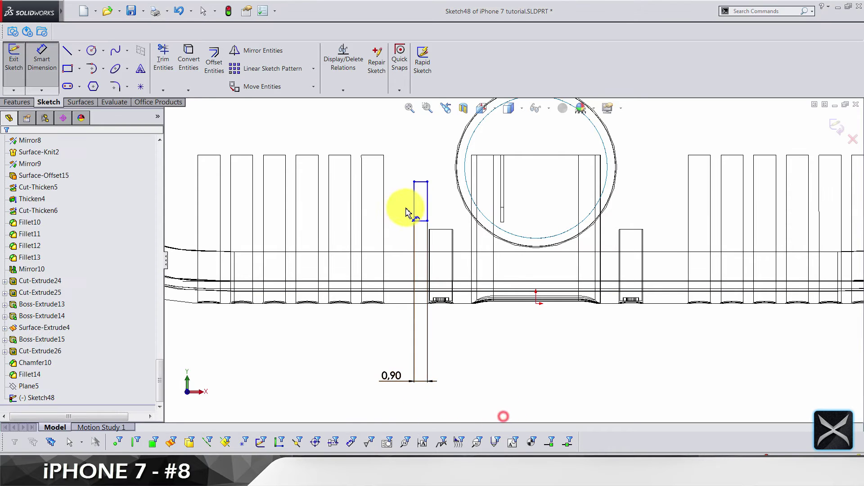
click(416, 204)
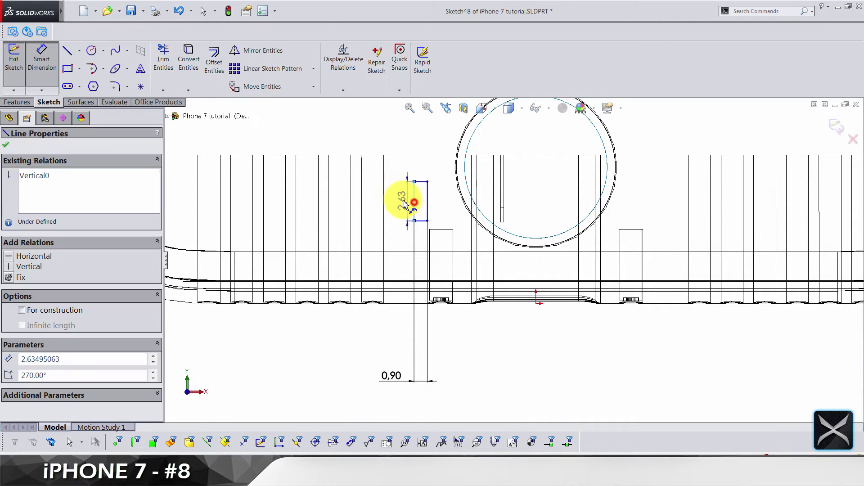
text(1.75)
key(Return)
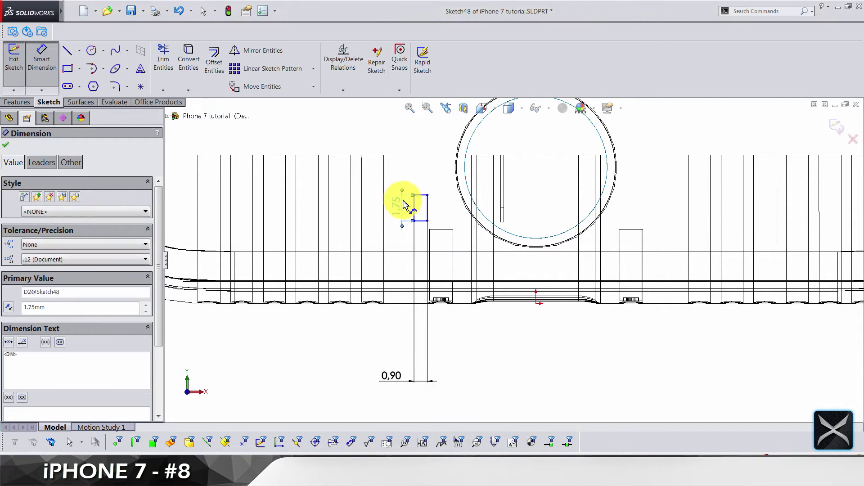
click(530, 338)
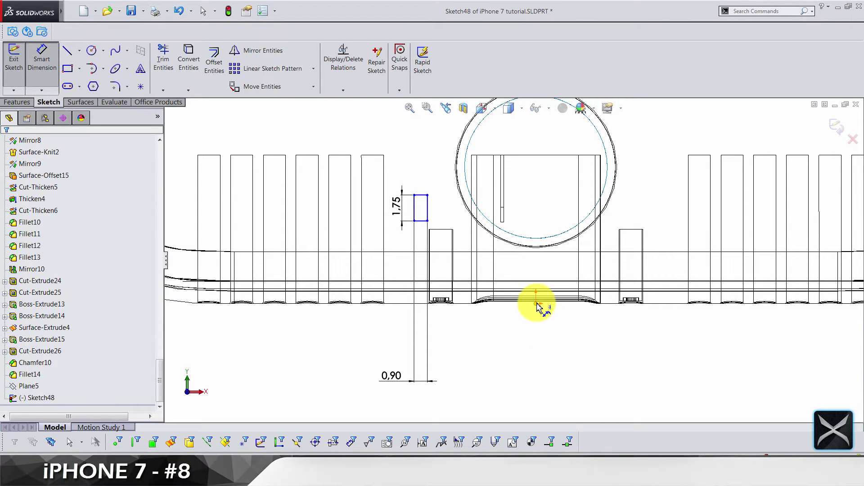
Offset the rectangle 3.18 horizontally from the sketch origin.
click(536, 304)
click(430, 215)
click(536, 303)
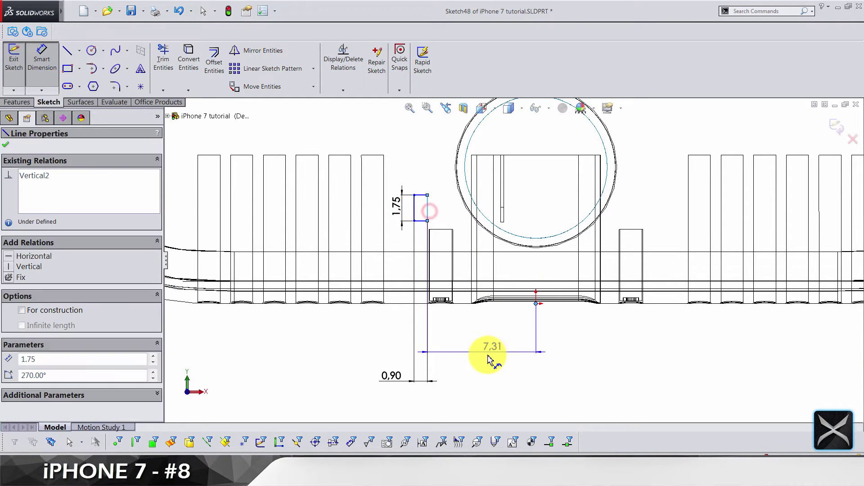
click(492, 357)
text(3.18)
key(Return)
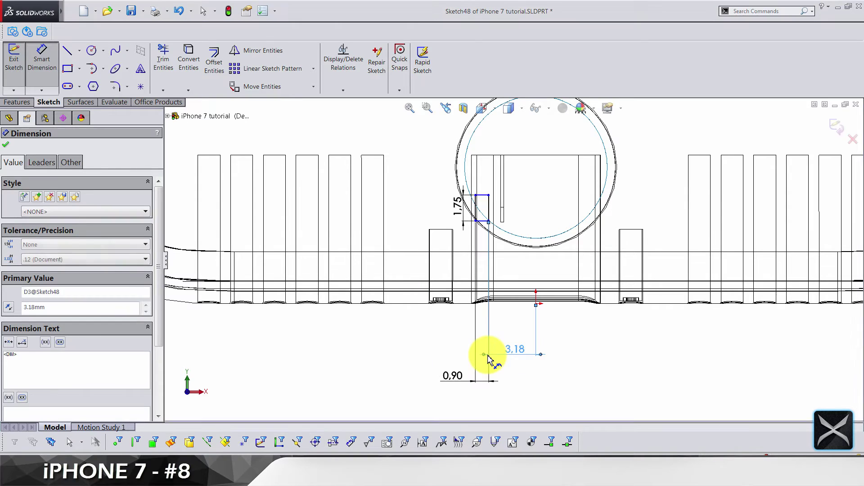
click(581, 375)
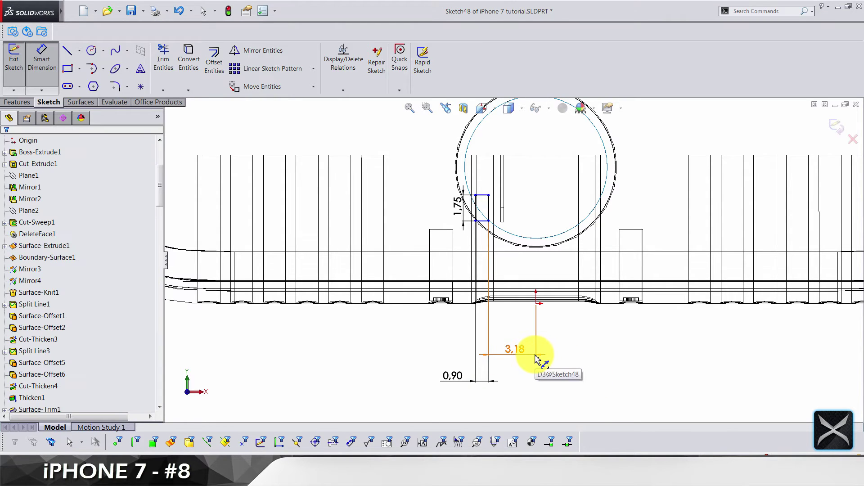
Place the rectangle's top edge 1.75 below the top sketch line.
click(532, 156)
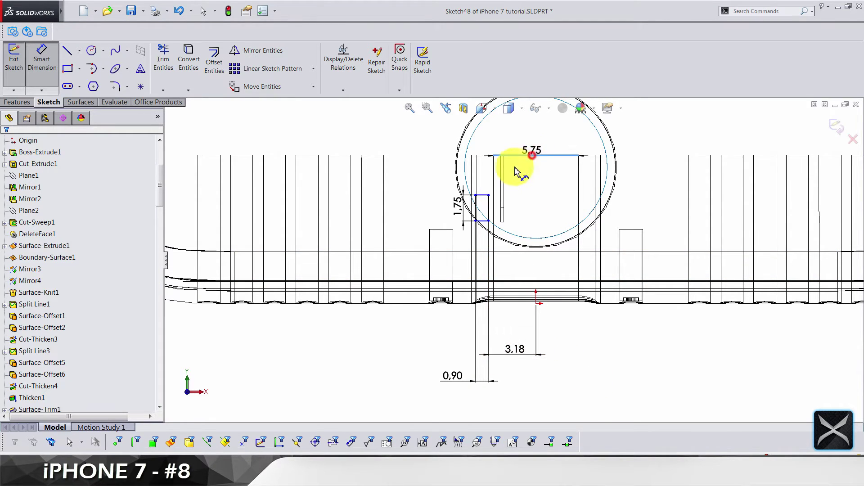
click(487, 199)
click(424, 180)
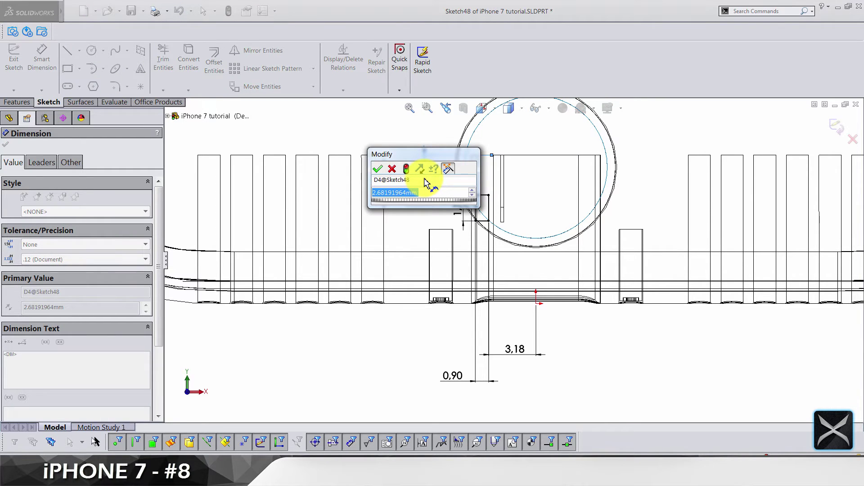
text(1.75)
key(Return)
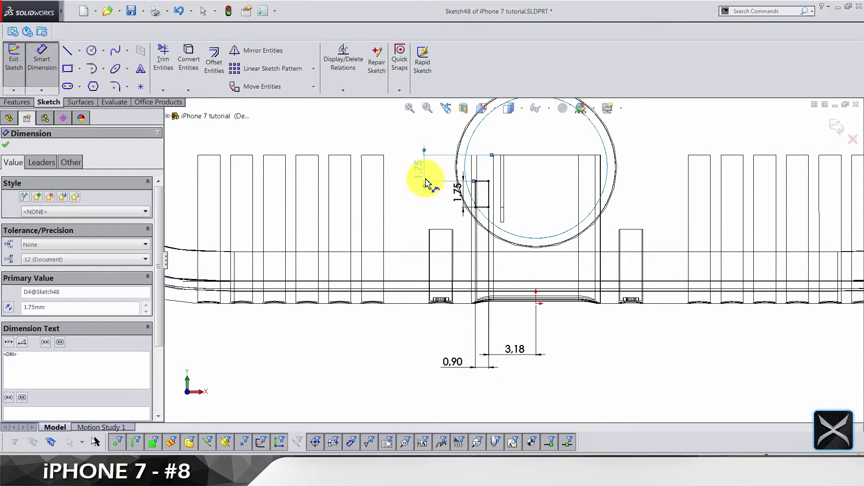
Change the rectangle height to 3 and return to shaded display.
click(457, 193)
key(Return)
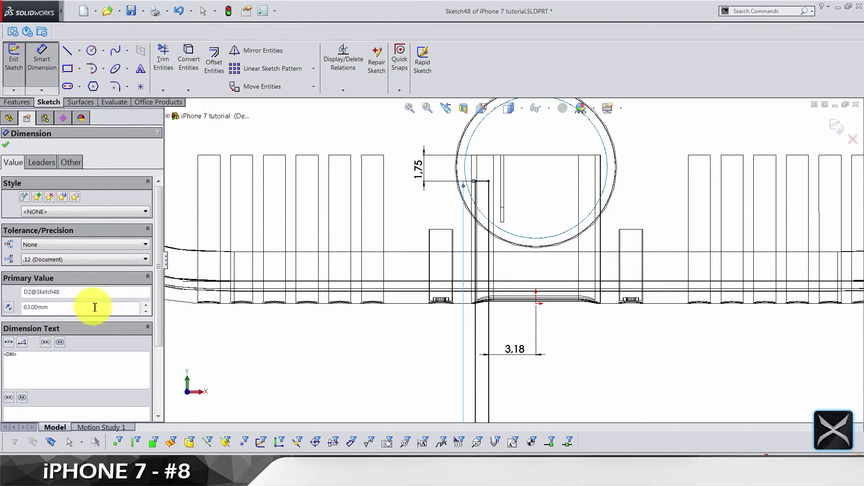
text(3)
key(Return)
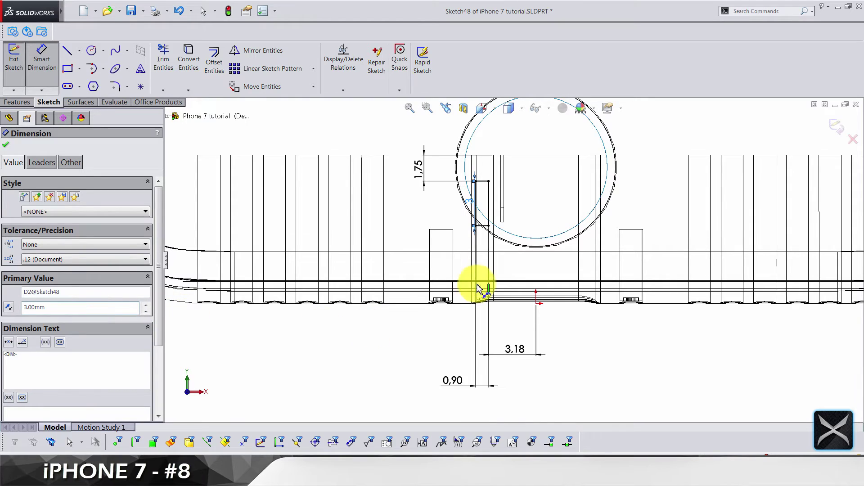
click(403, 200)
click(514, 113)
click(511, 126)
click(554, 366)
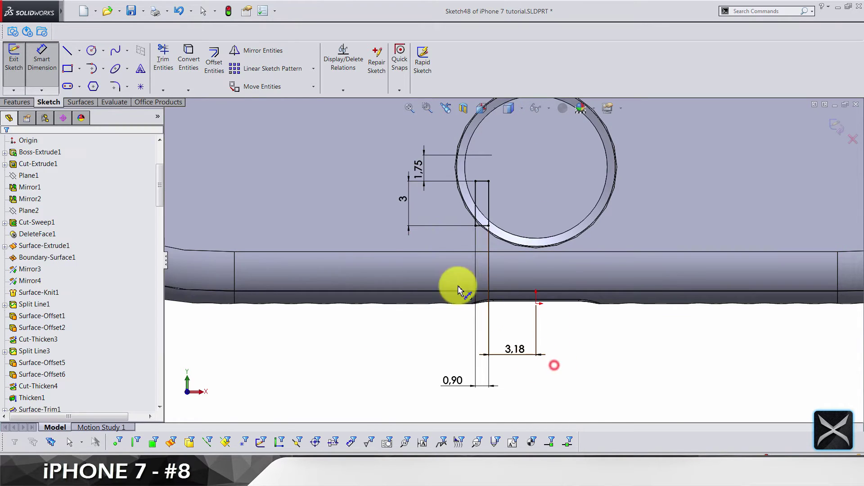
click(378, 207)
click(425, 316)
Fillet the rectangle corner with a 0.75 mm radius and exit Sketch48.
click(120, 88)
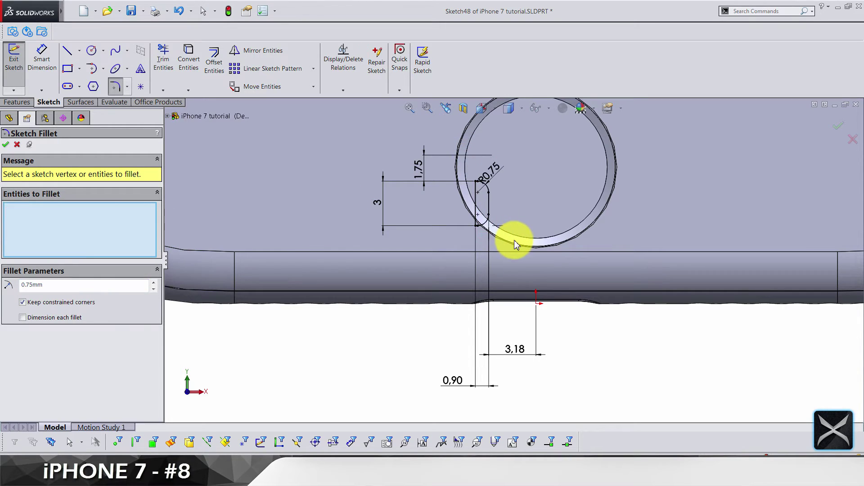
click(839, 126)
click(832, 128)
Extrude Sketch48 3 mm mid-plane, unmerged, creating Boss-Extrude16.
click(18, 102)
click(19, 57)
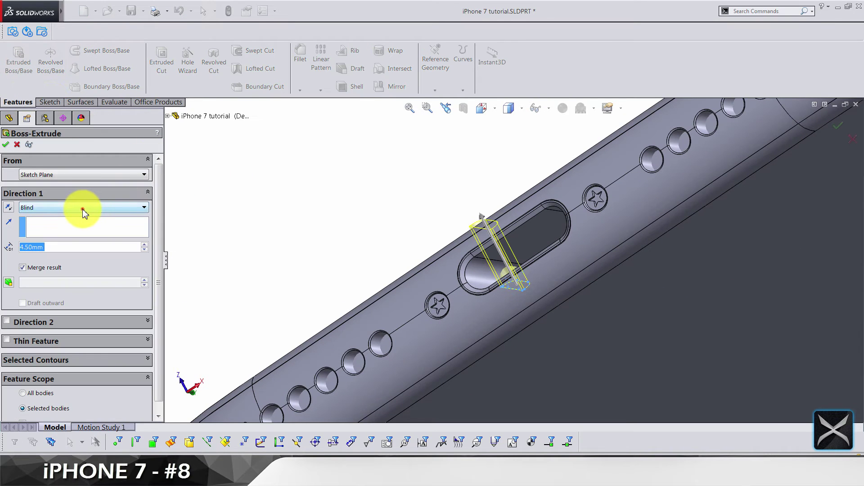
click(83, 212)
click(46, 272)
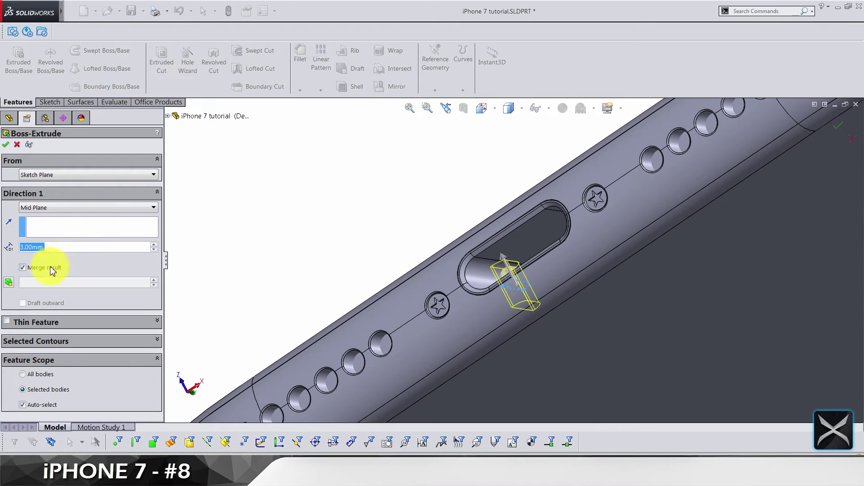
text(3)
key(Return)
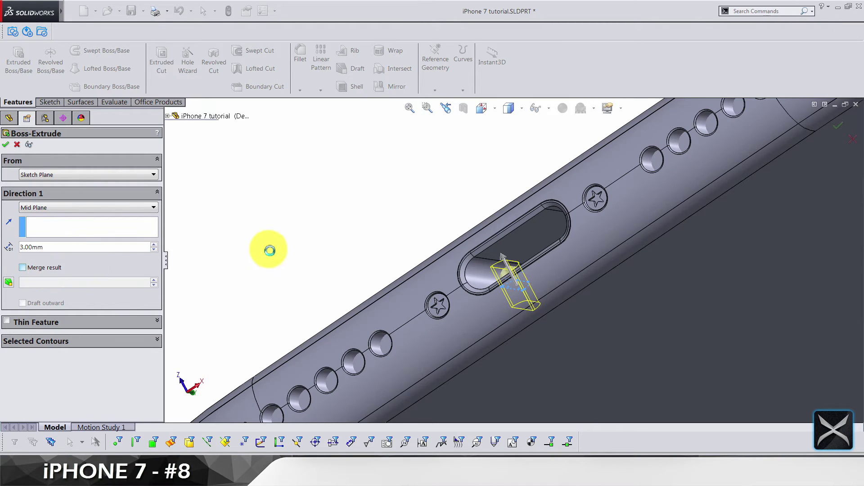
key(Return)
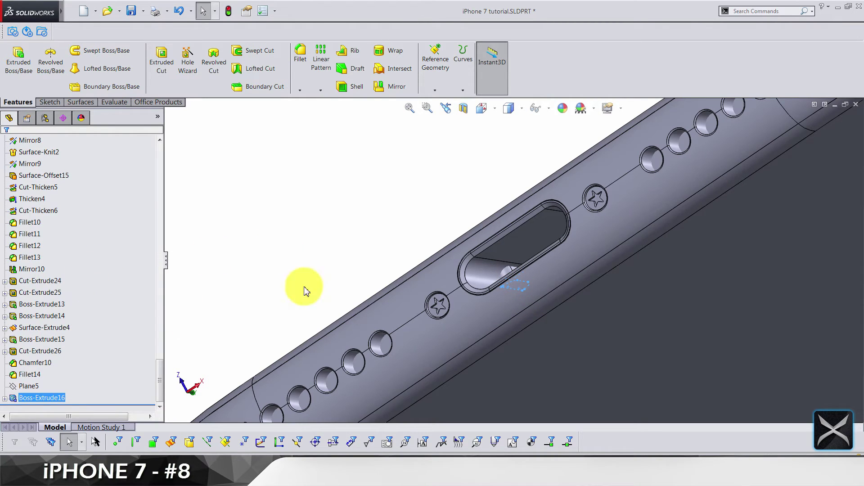
click(54, 398)
scroll(66, 294, up, 2)
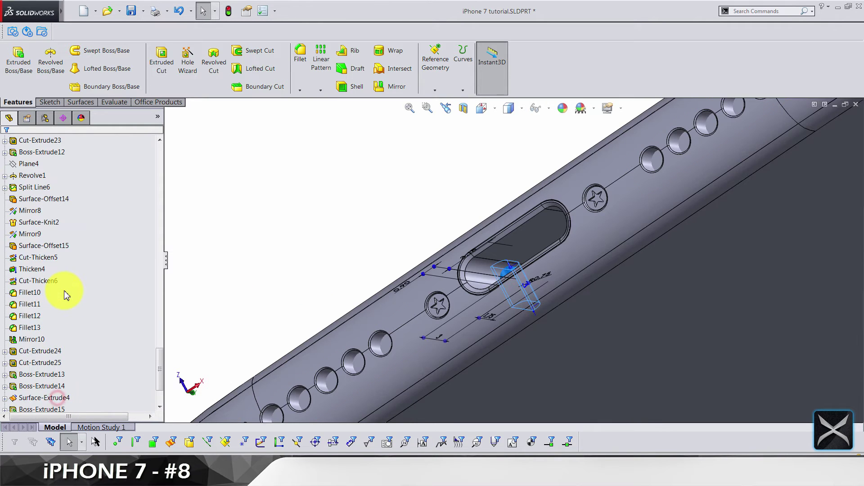
Mirror the Boss-Extrude16 switch body about the Right Plane, then save with Ctrl+S.
click(334, 169)
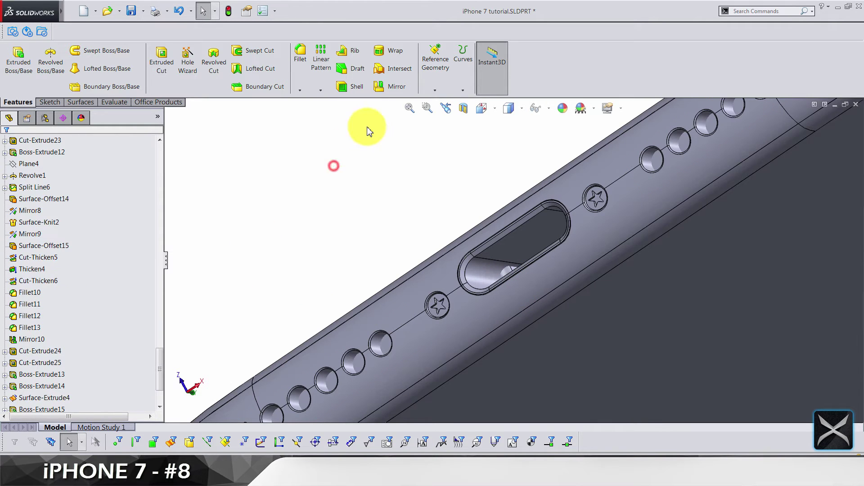
click(388, 87)
click(74, 275)
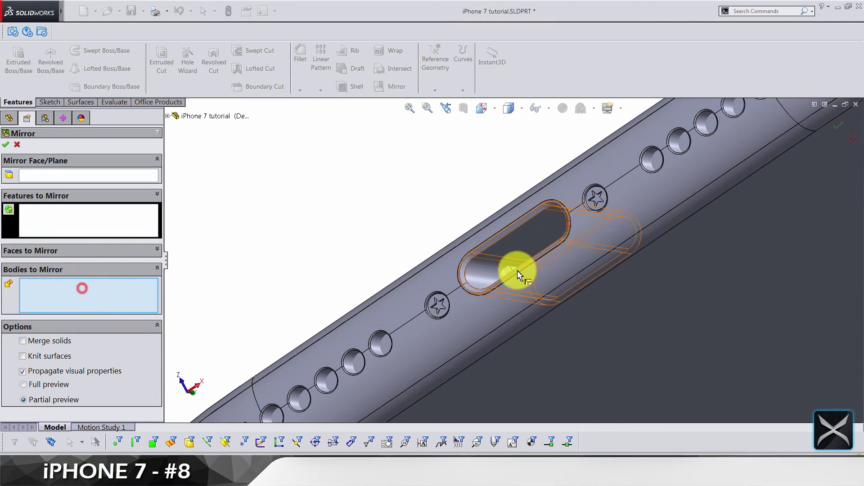
middle_drag(519, 272, 521, 299)
click(503, 254)
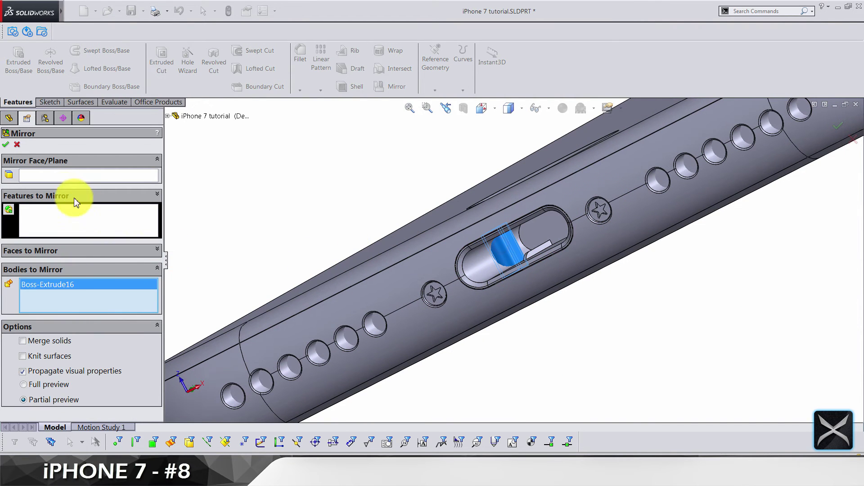
click(53, 179)
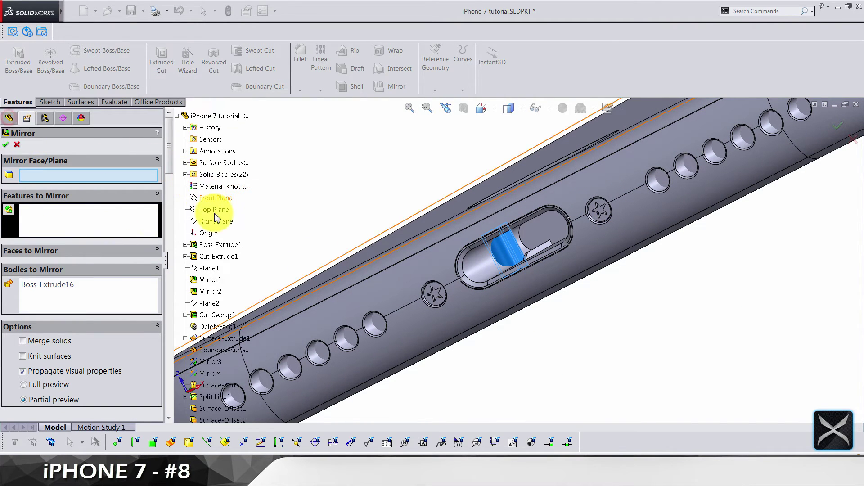
click(215, 220)
right_click(640, 361)
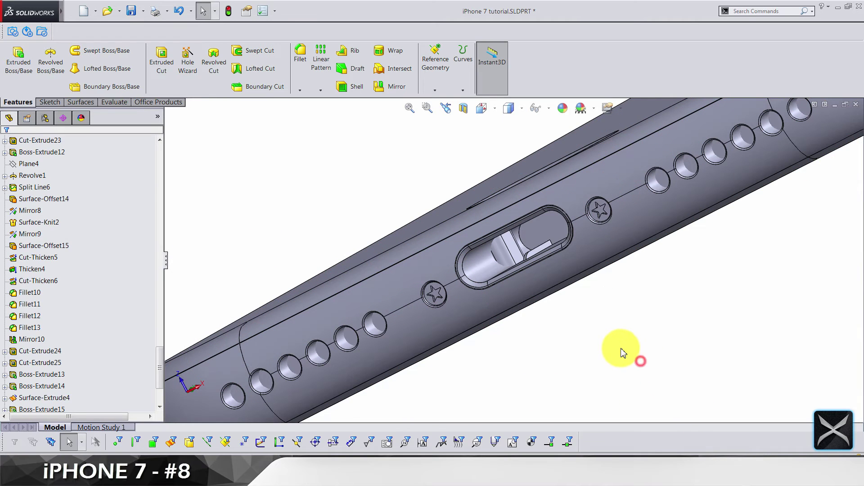
key(ctrl+s)
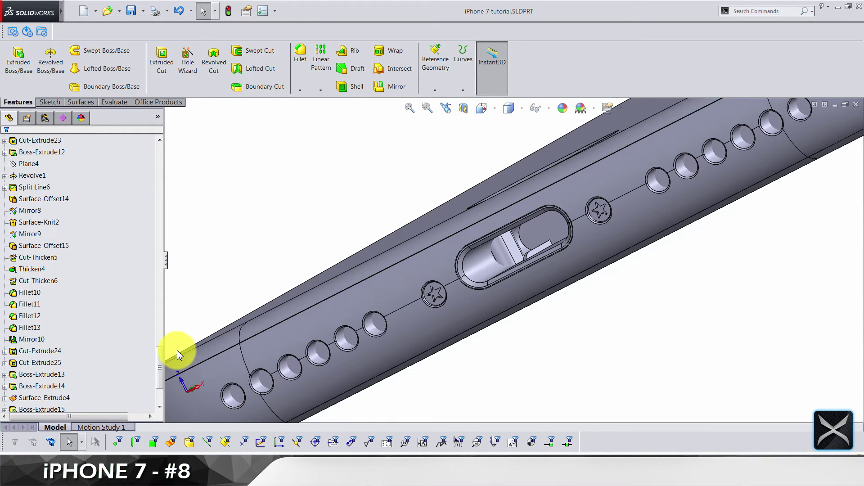
Linear-pattern the switch body along the port edge: 8 instances, 0.65 mm apart.
key(z)
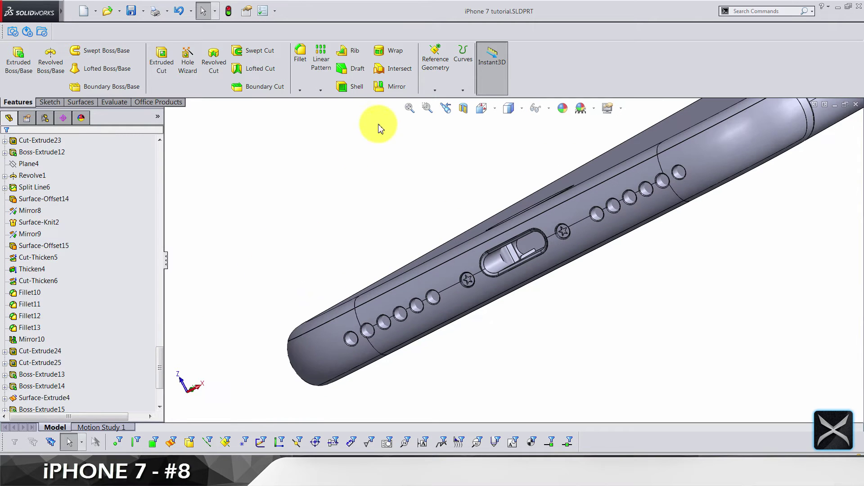
click(324, 78)
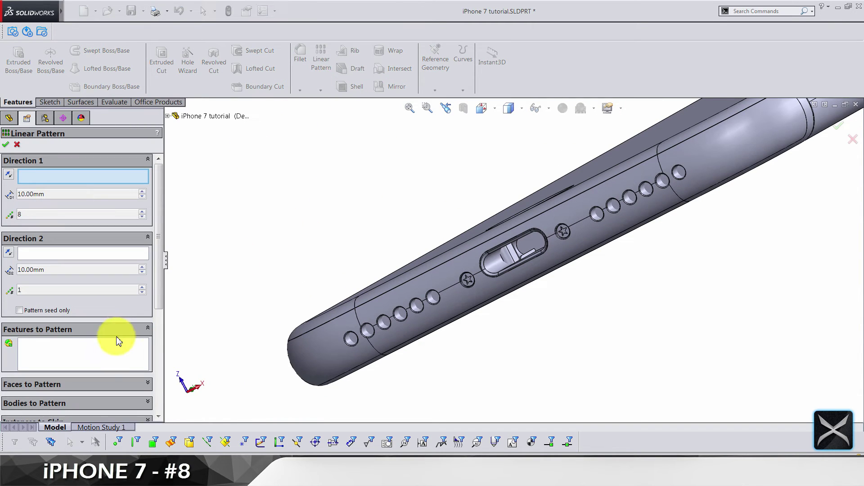
scroll(160, 291, down, 5)
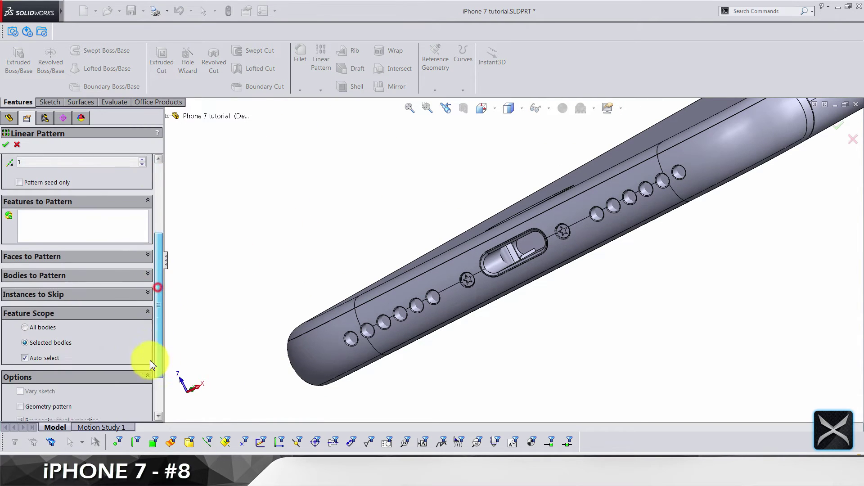
click(63, 275)
scroll(486, 251, down, 5)
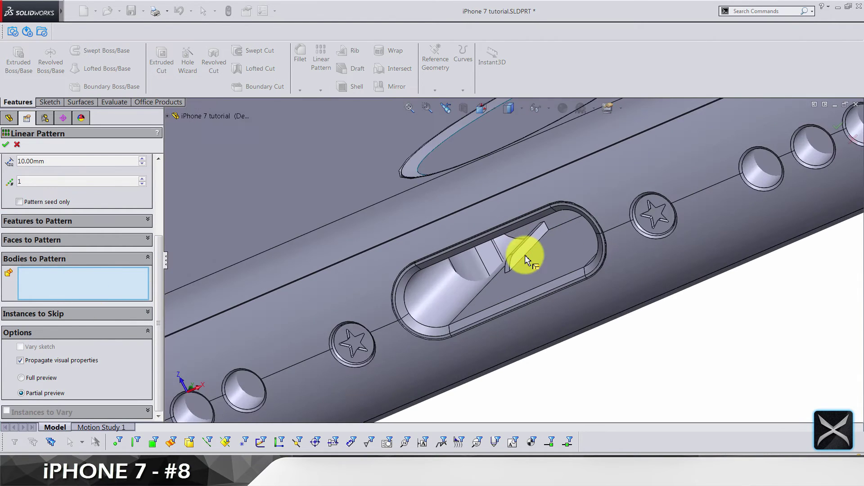
scroll(527, 260, down, 3)
click(511, 247)
scroll(405, 257, up, 5)
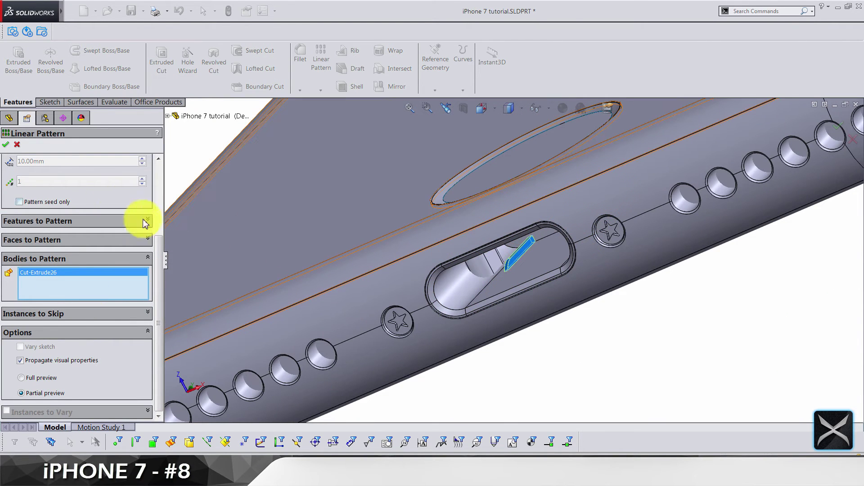
scroll(155, 244, up, 5)
click(77, 174)
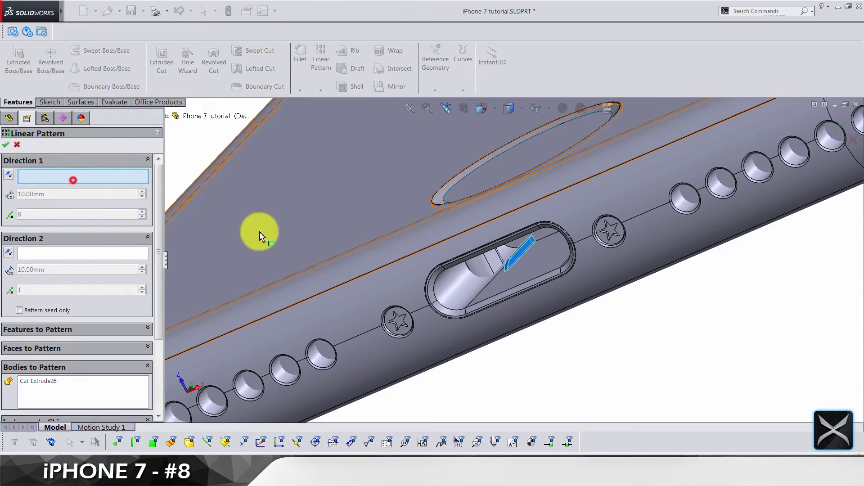
click(491, 303)
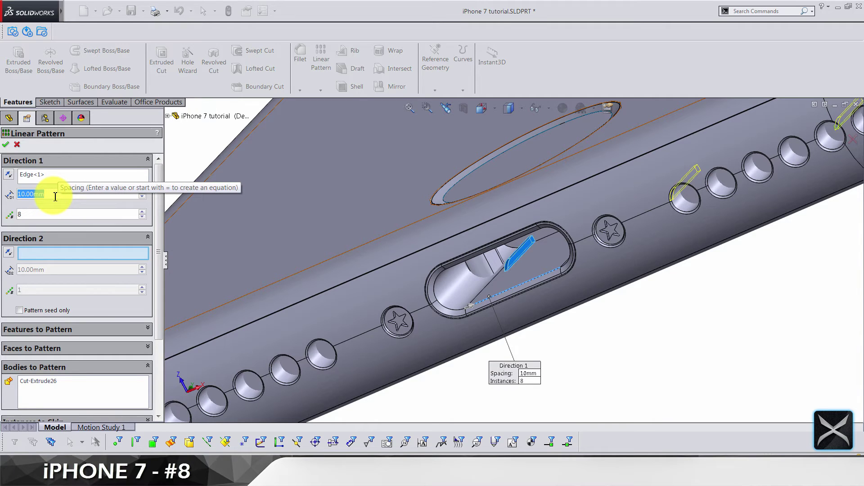
text(0.65)
key(Return)
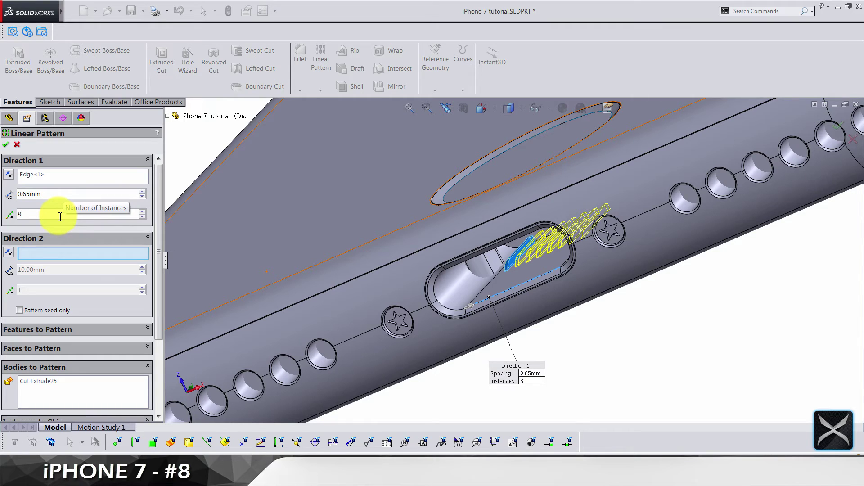
right_click(675, 333)
middle_drag(682, 336, 515, 263)
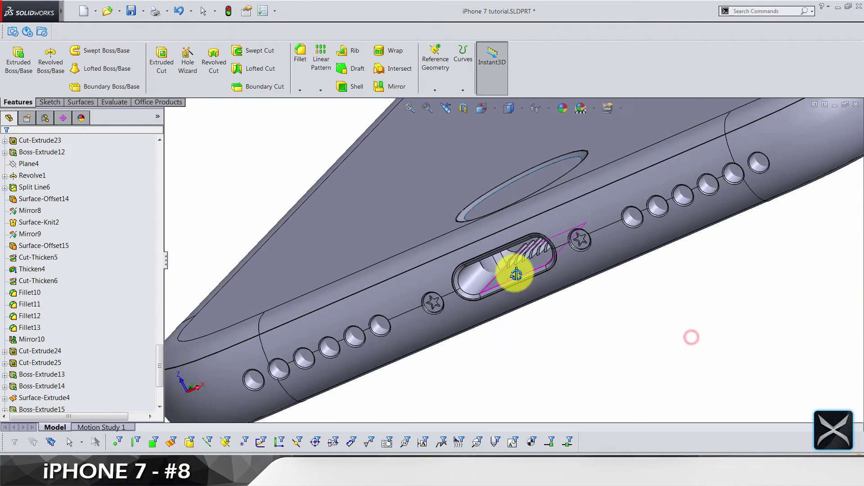
scroll(525, 257, down, 5)
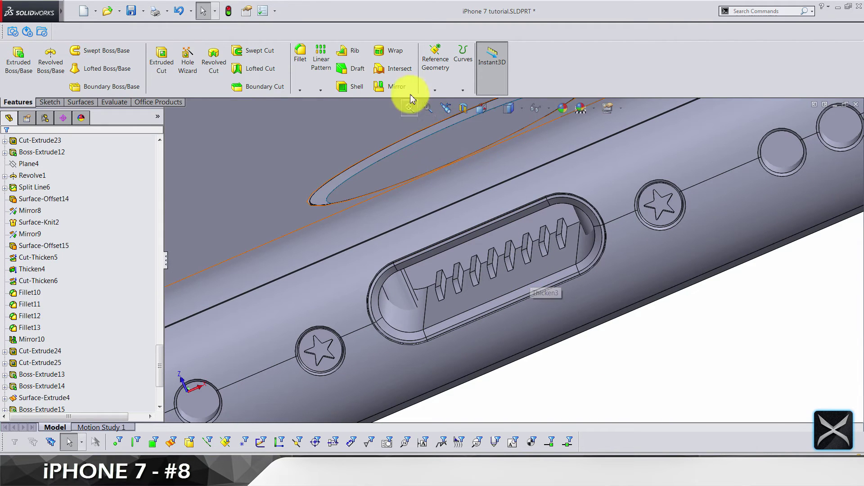
Mirror the selected patterned fin bodies about Plane5, chosen from the flyout tree.
click(399, 86)
click(35, 252)
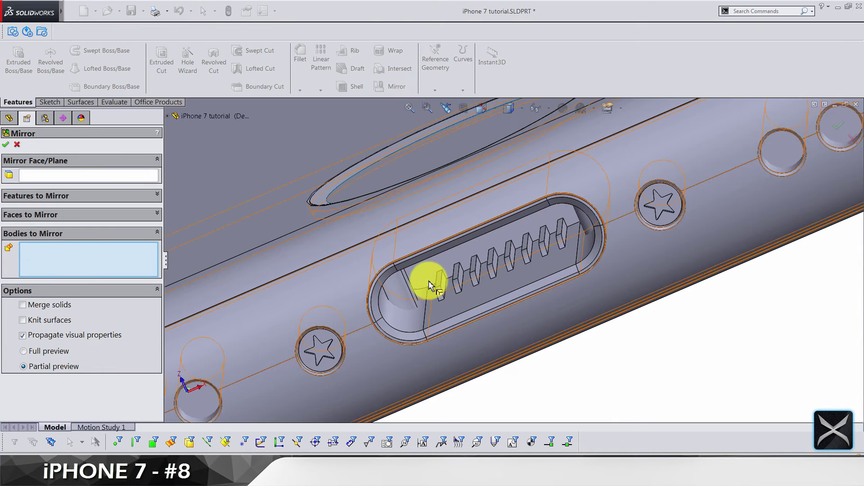
click(440, 286)
click(476, 271)
click(525, 253)
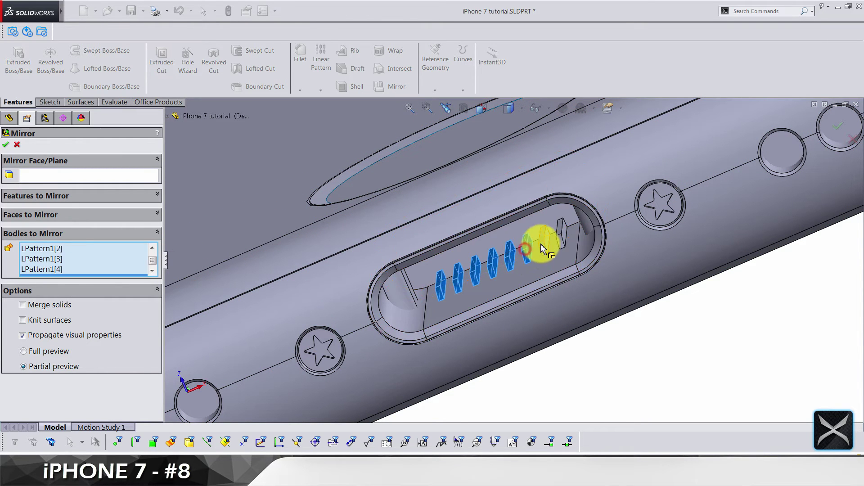
click(544, 246)
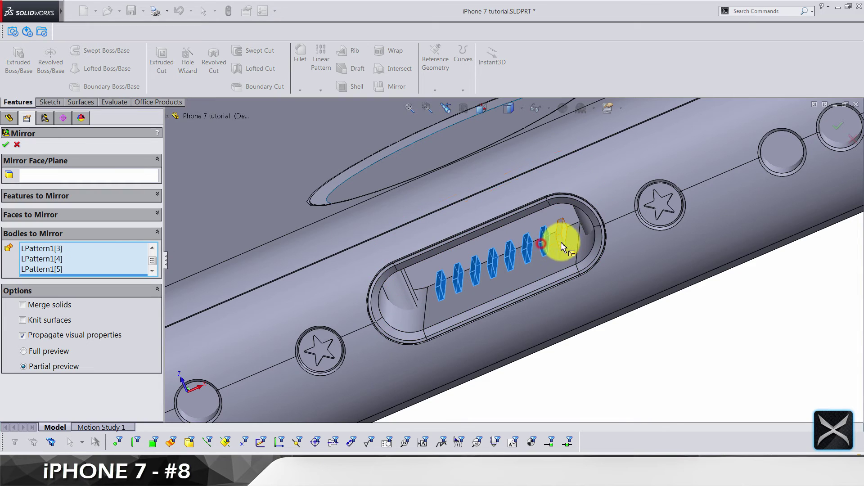
click(36, 177)
click(176, 116)
scroll(398, 264, up, 5)
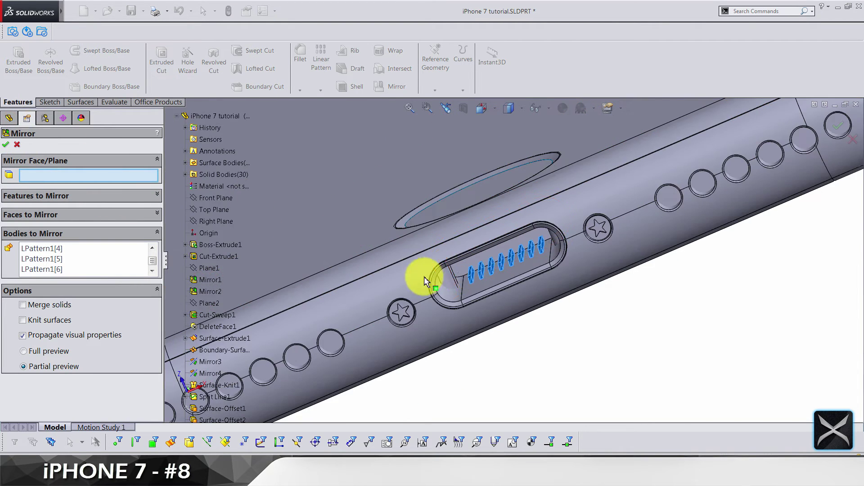
scroll(256, 235, up, 5)
scroll(223, 405, down, 8)
scroll(198, 383, down, 7)
click(206, 377)
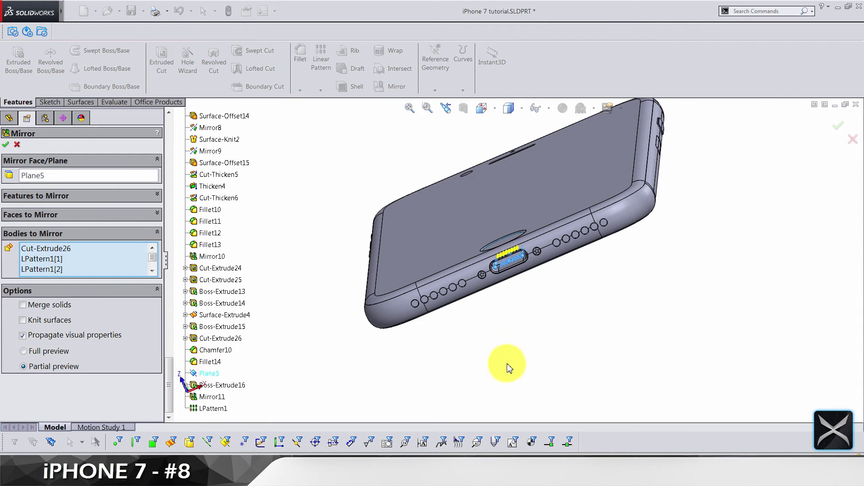
right_click(505, 345)
middle_drag(518, 326, 475, 218)
scroll(475, 219, down, 3)
middle_drag(459, 187, 456, 224)
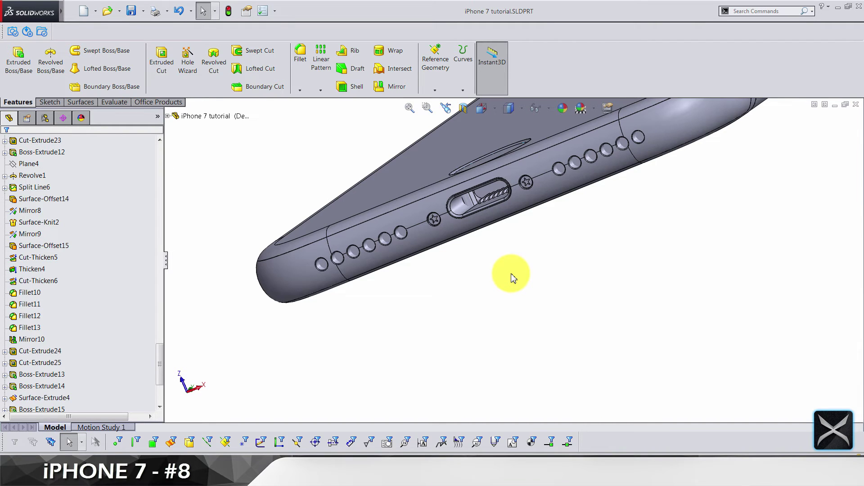
On the camera ring face, sketch a lens-centred circle of 6.75 mm diameter and exit.
middle_drag(515, 278, 548, 179)
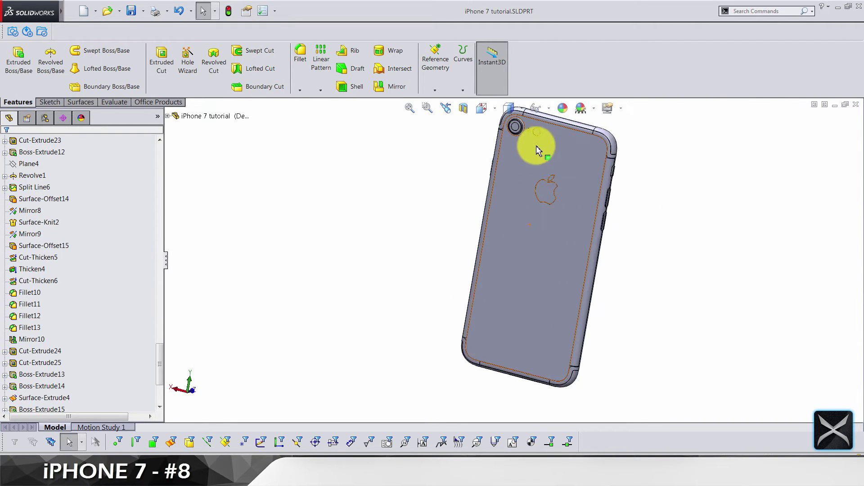
scroll(482, 164, down, 2)
scroll(482, 164, down, 3)
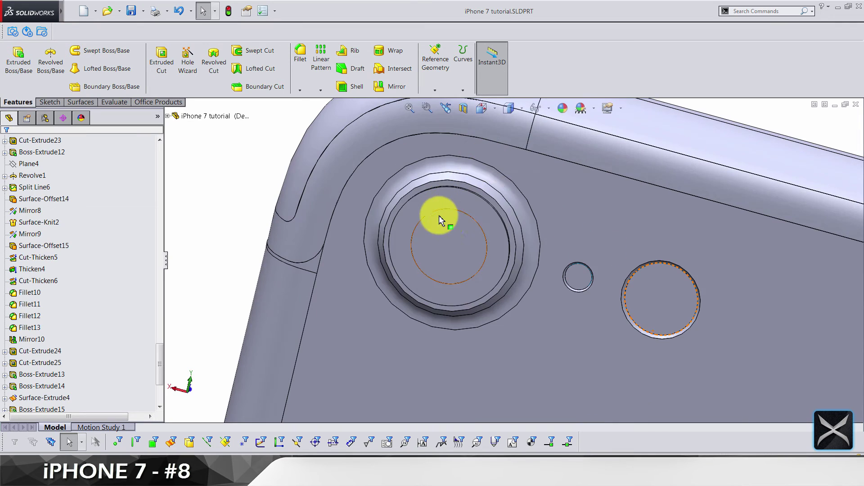
scroll(452, 222, down, 2)
scroll(451, 222, down, 3)
scroll(438, 209, down, 2)
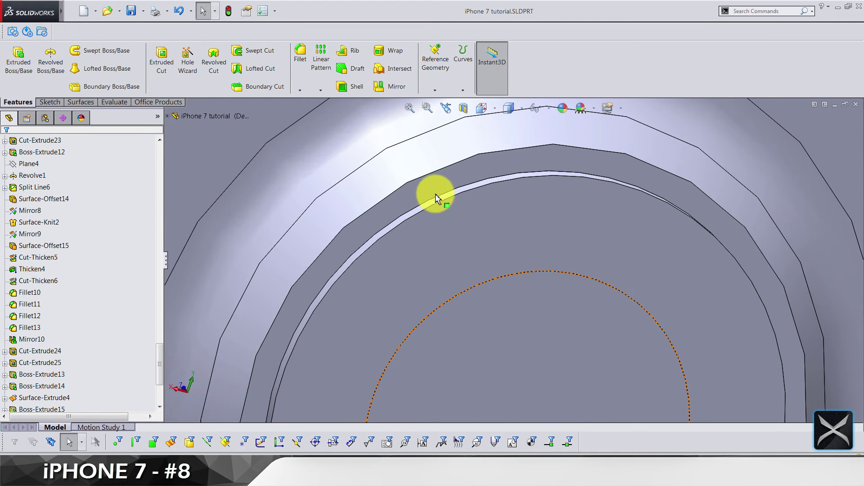
click(435, 186)
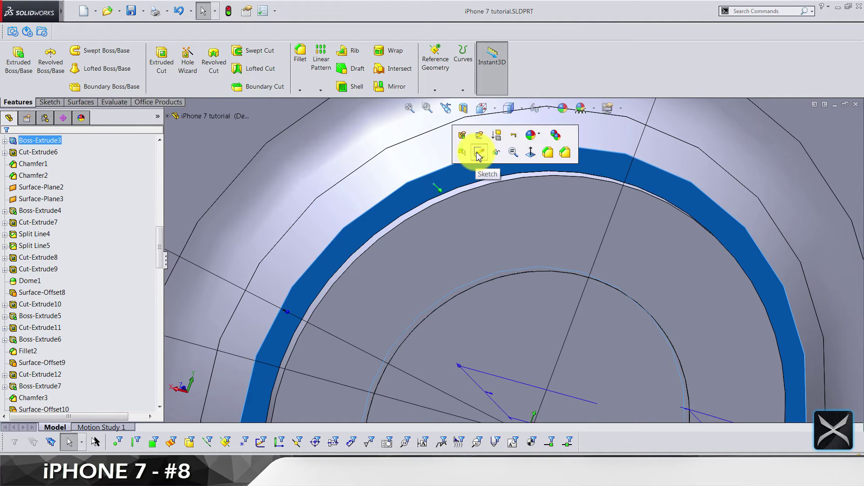
click(477, 155)
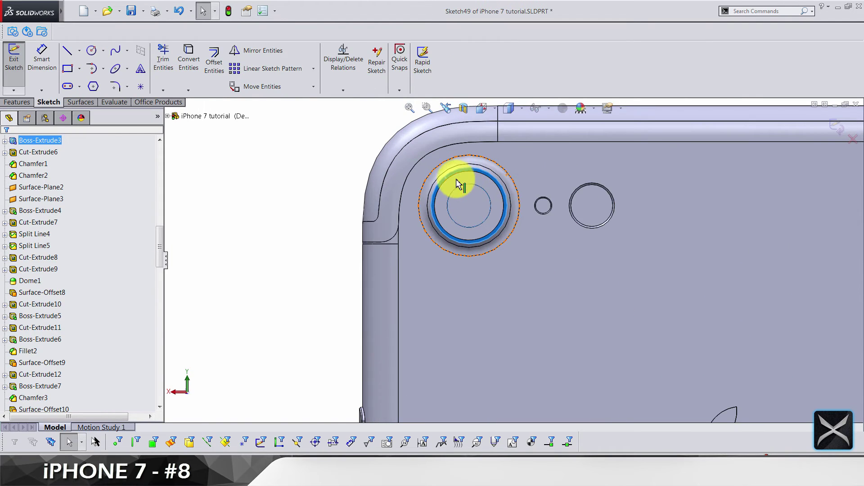
click(247, 144)
click(91, 50)
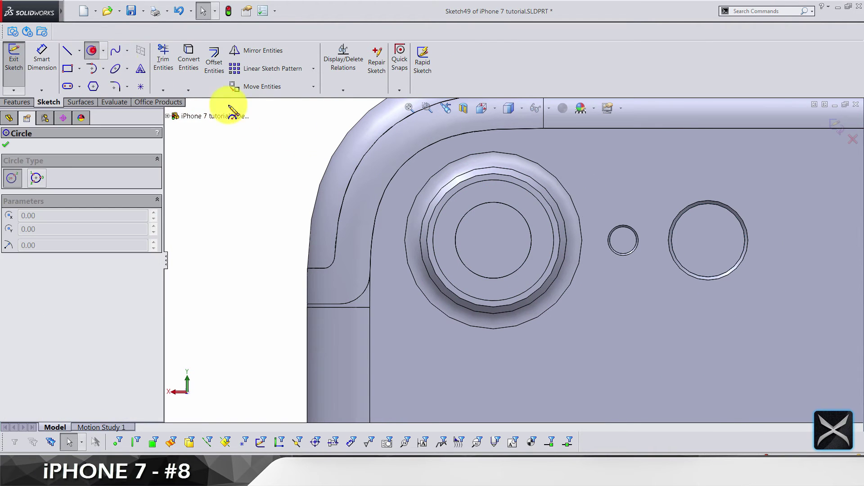
click(472, 215)
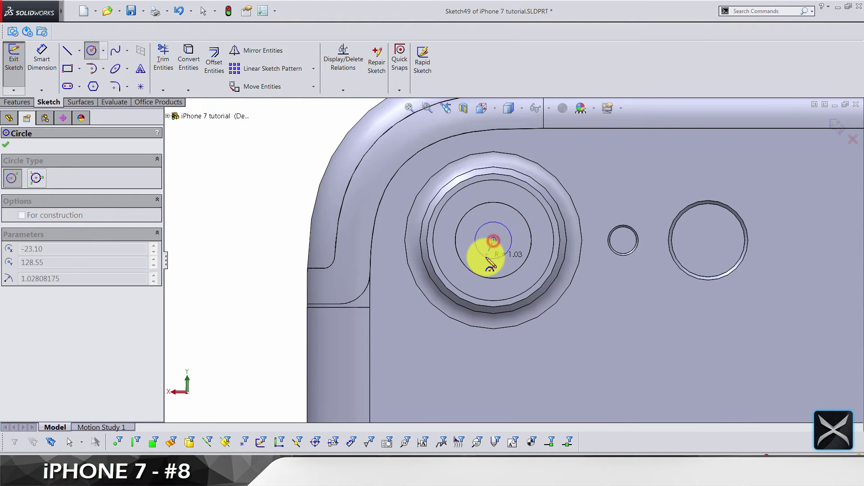
drag(493, 242, 493, 259)
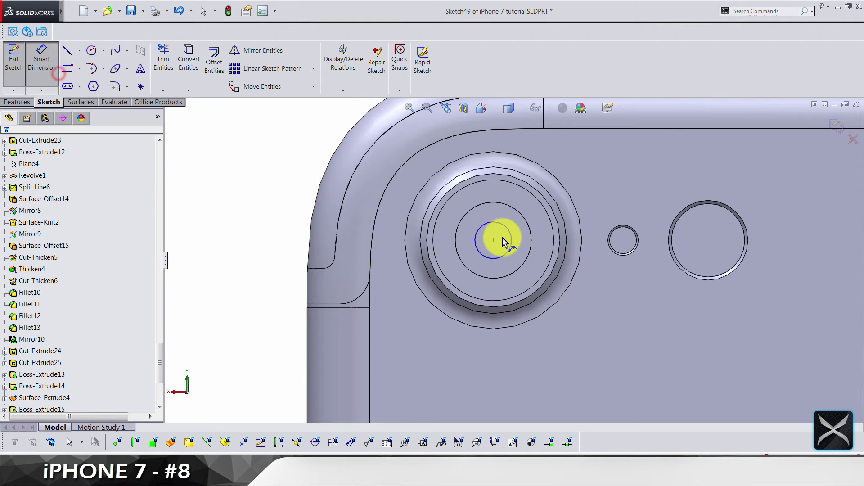
click(511, 245)
click(652, 193)
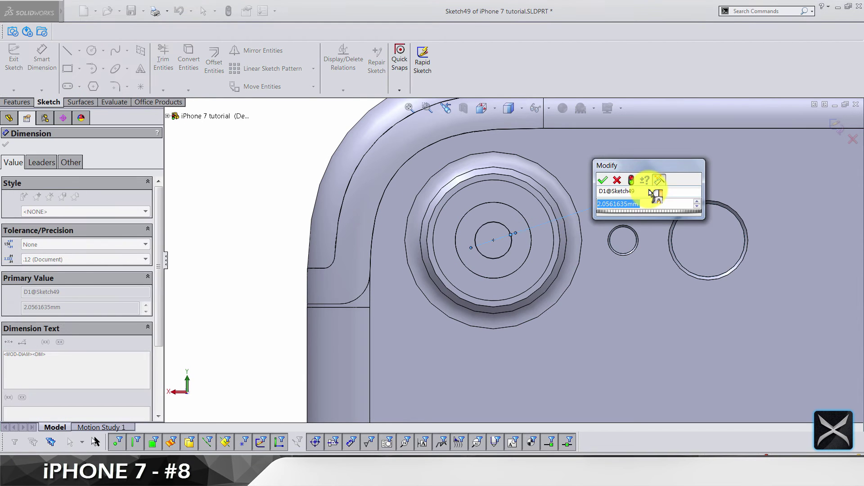
text(6.75)
key(Return)
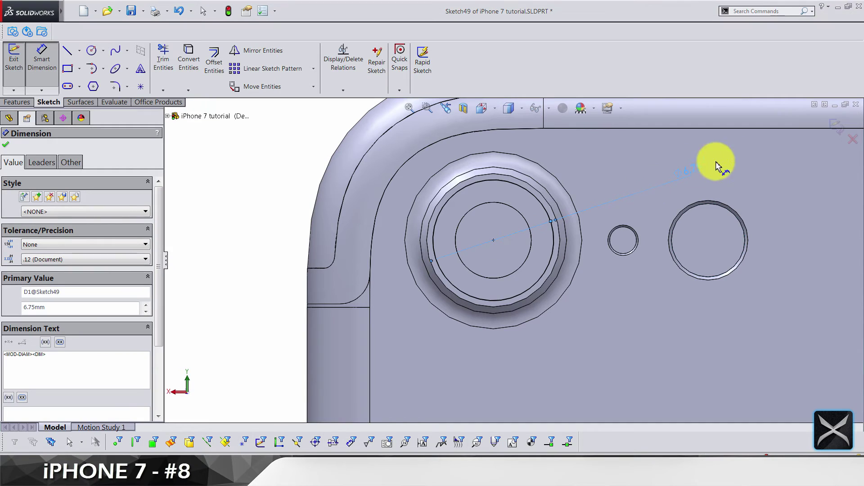
click(815, 123)
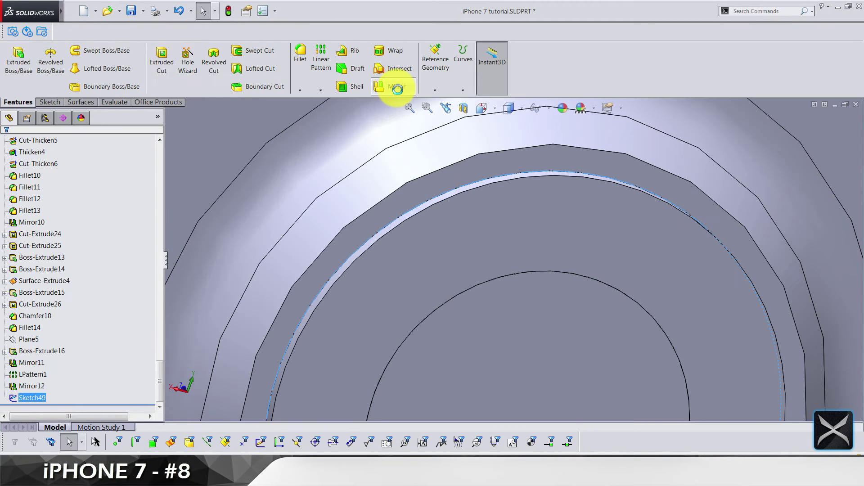
Project Sketch49 onto the camera ring face as Split Line7.
click(462, 54)
click(474, 103)
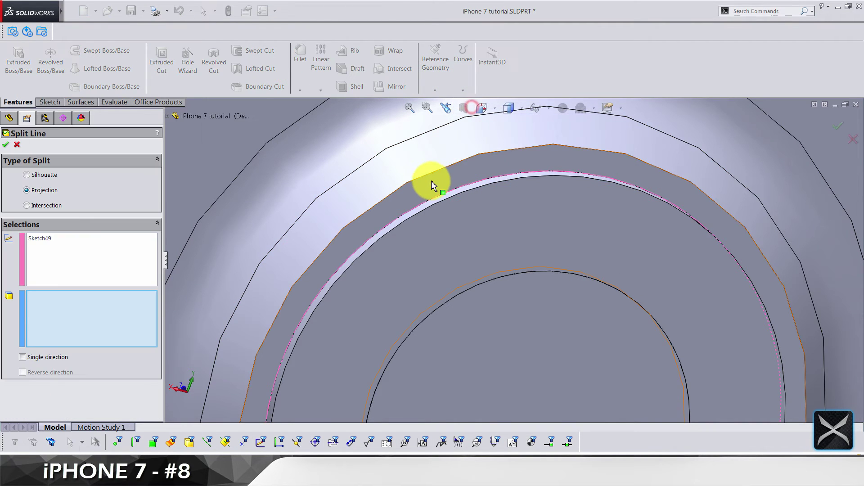
click(431, 182)
key(Return)
scroll(432, 180, up, 5)
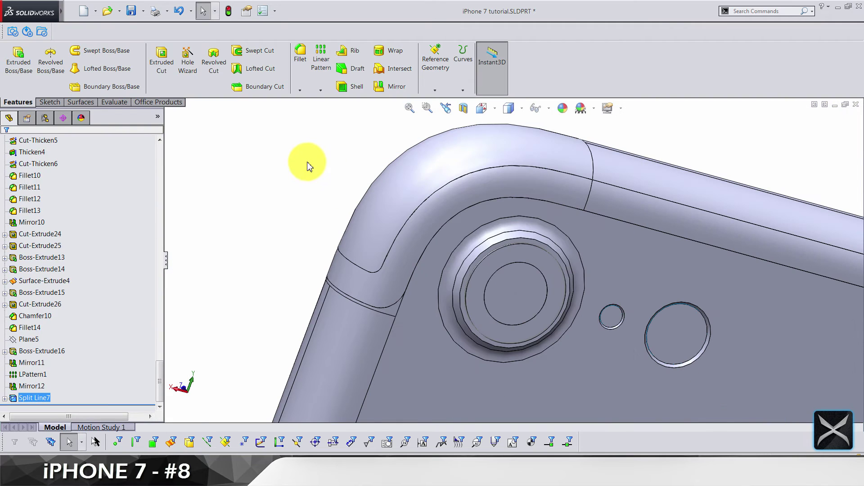
click(307, 165)
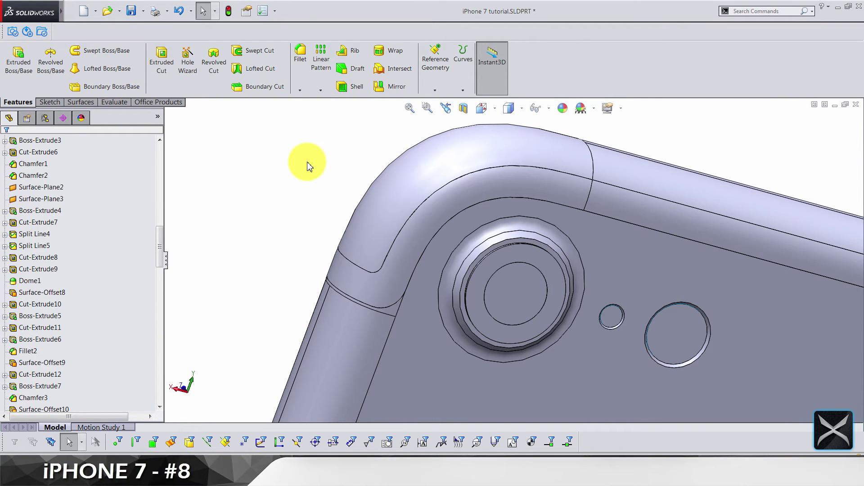
Save the part and switch to the Front view.
key(ctrl+s)
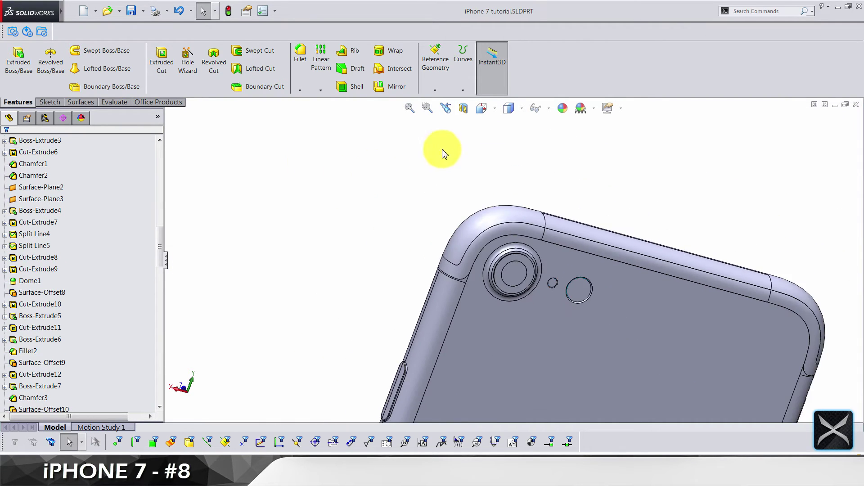
click(482, 108)
click(498, 159)
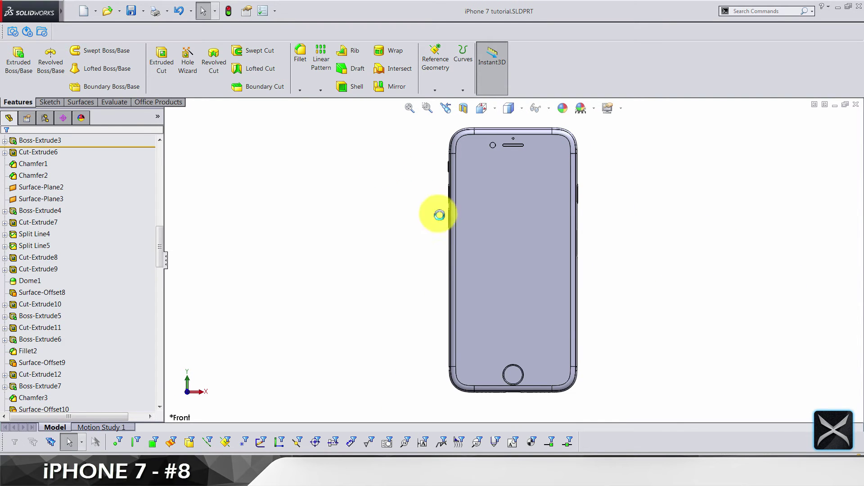
Start a sketch on the phone's front face, then undo it.
click(486, 234)
click(543, 203)
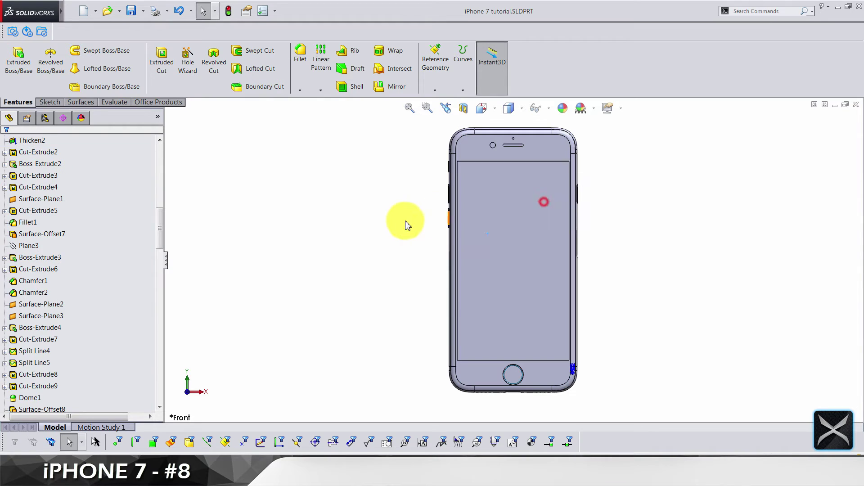
mouse_move(402, 226)
middle_down()
mouse_move(476, 190)
mouse_move(467, 173)
middle_up()
click(178, 10)
scroll(554, 169, down, 3)
scroll(486, 188, down, 3)
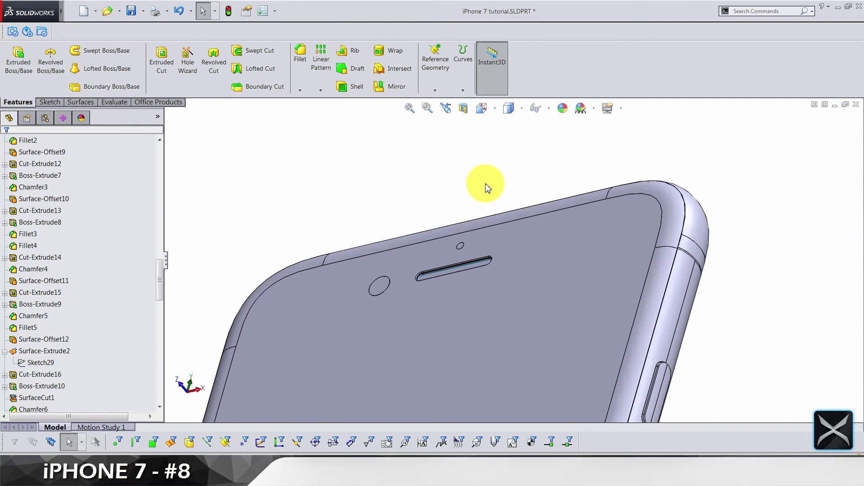
middle_drag(475, 189, 463, 173)
scroll(10, 260, up, 10)
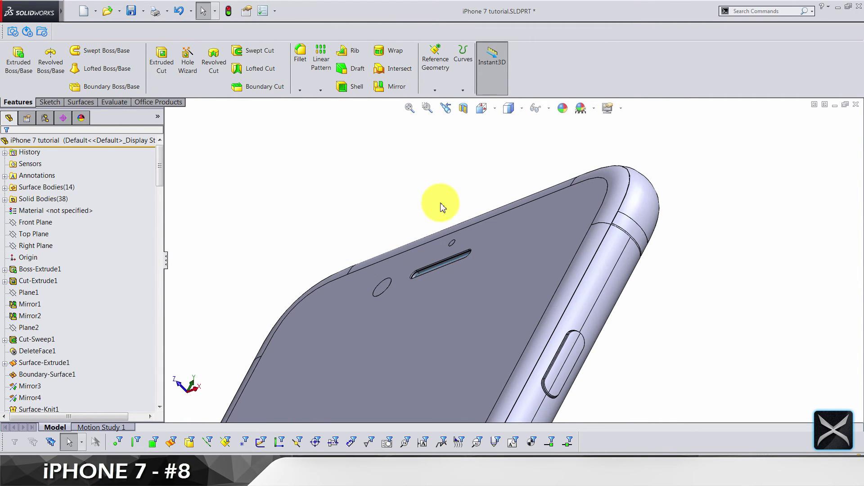
Hide the Thicken2 glass body and select the Thicken1 screen face.
click(444, 287)
scroll(759, 404, up, 3)
middle_drag(759, 403, 627, 301)
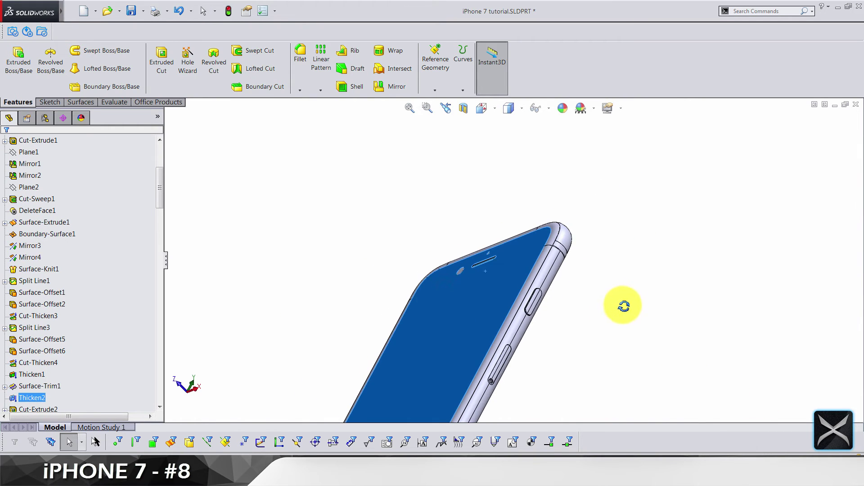
scroll(627, 301, down, 3)
click(593, 276)
middle_drag(592, 276, 613, 281)
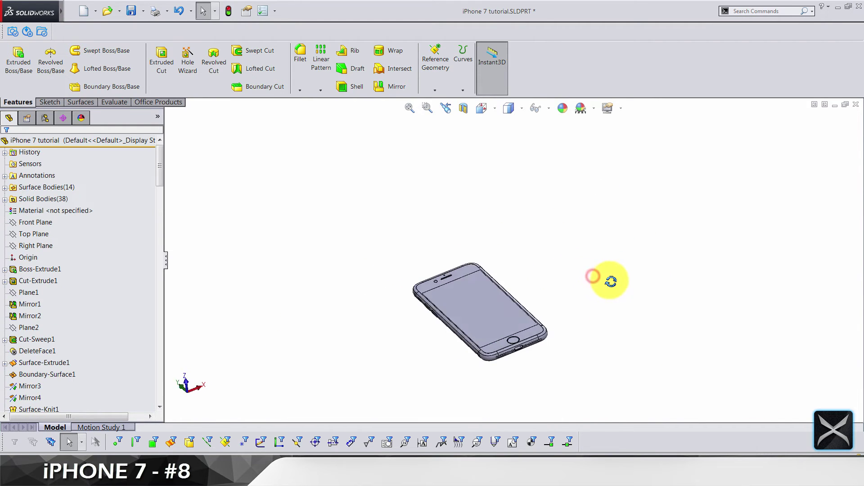
scroll(460, 297, down, 2)
scroll(373, 274, down, 3)
scroll(373, 273, down, 2)
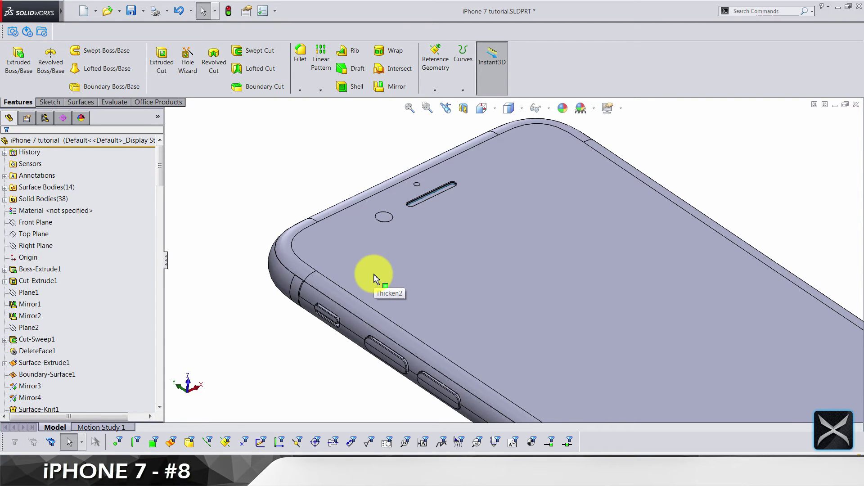
click(374, 274)
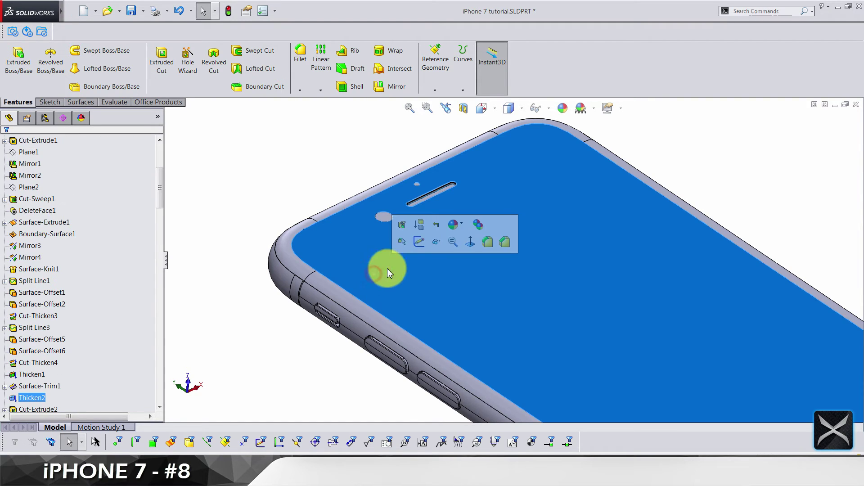
click(434, 251)
scroll(559, 193, down, 2)
scroll(560, 194, down, 2)
click(560, 193)
scroll(558, 227, up, 3)
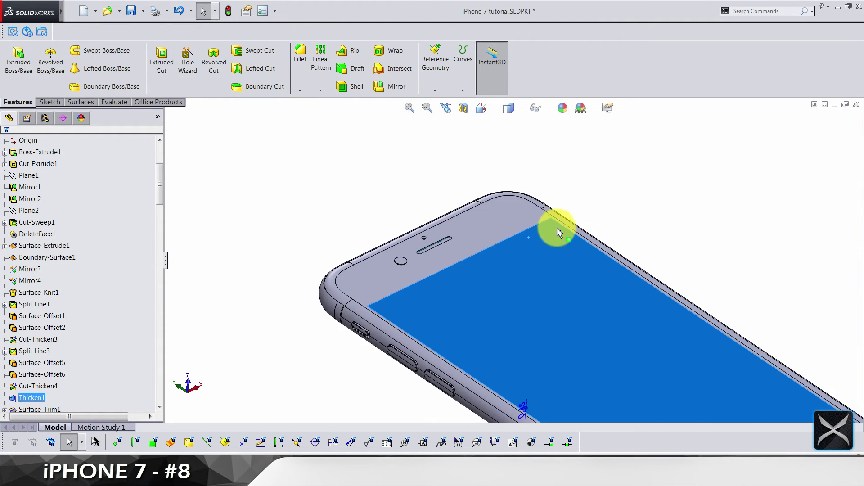
scroll(604, 294, up, 2)
scroll(533, 301, down, 2)
scroll(496, 278, down, 2)
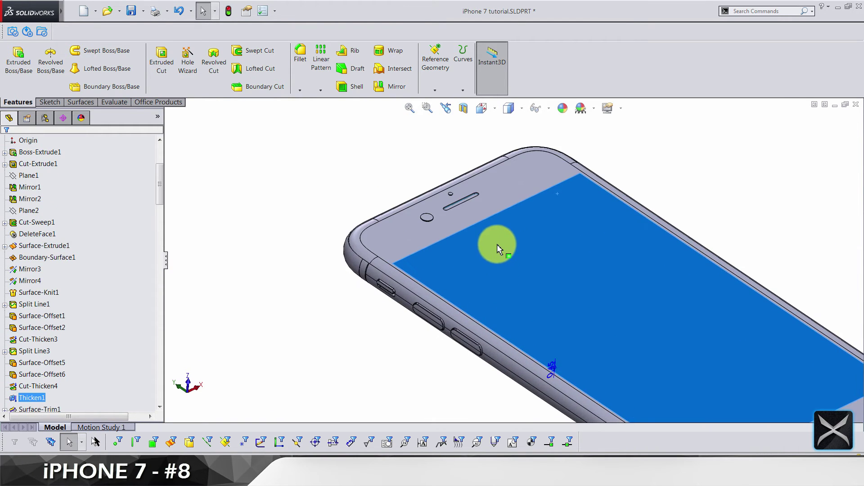
scroll(478, 237, down, 1)
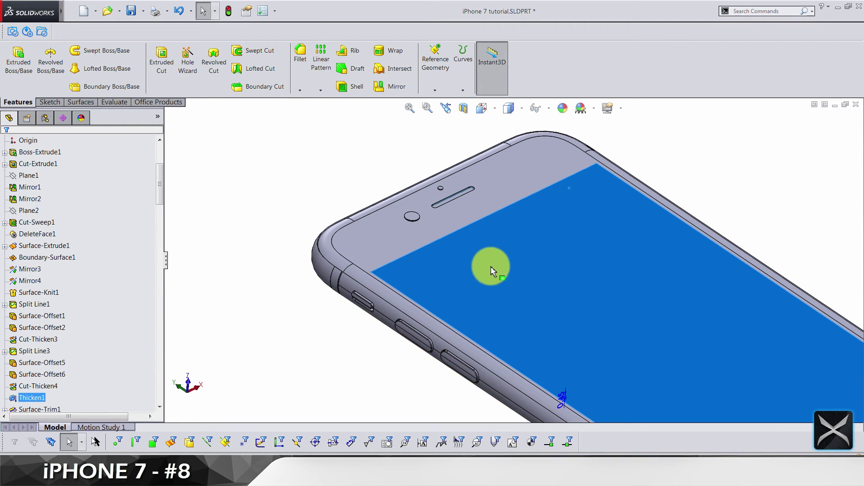
mouse_move(485, 266)
middle_down()
mouse_move(424, 235)
mouse_move(457, 236)
mouse_move(477, 250)
mouse_move(506, 254)
mouse_move(392, 284)
mouse_move(417, 268)
mouse_move(438, 272)
mouse_move(389, 322)
mouse_move(443, 270)
mouse_move(399, 268)
middle_up()
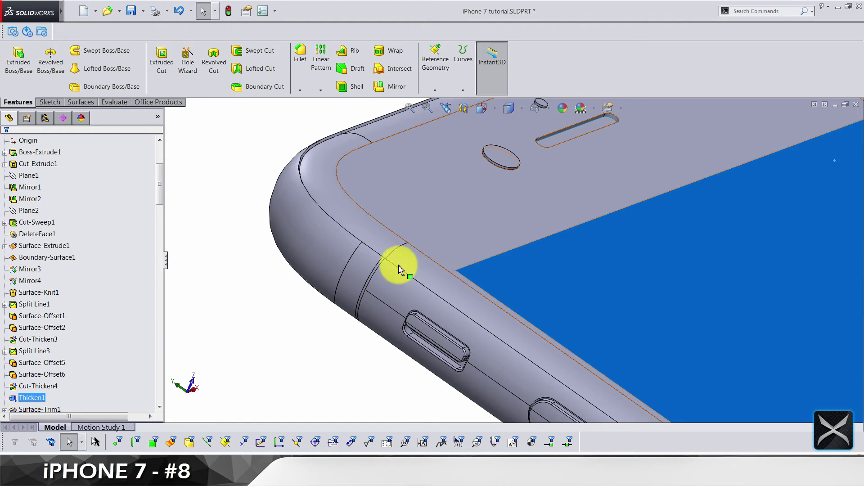
Expand Split Line3 and show its Sketch7 on the model.
double_click(34, 351)
key(f)
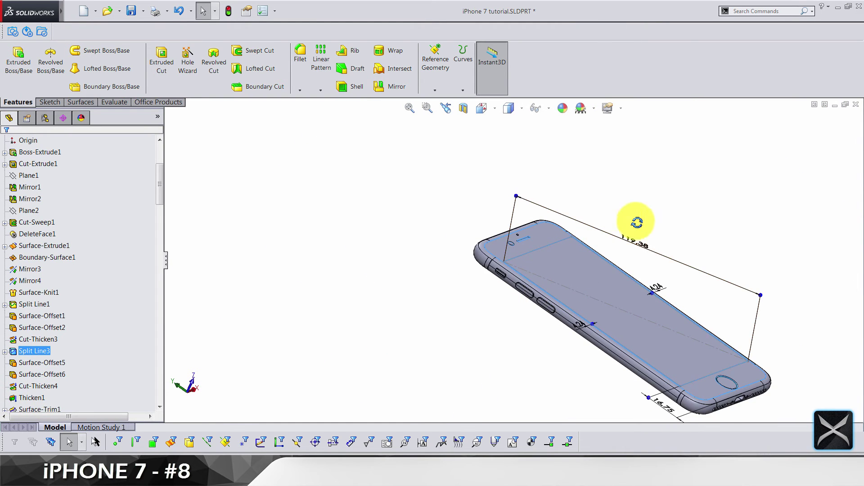
mouse_move(637, 226)
middle_down()
mouse_move(637, 276)
mouse_move(614, 264)
middle_up()
scroll(451, 287, down, 5)
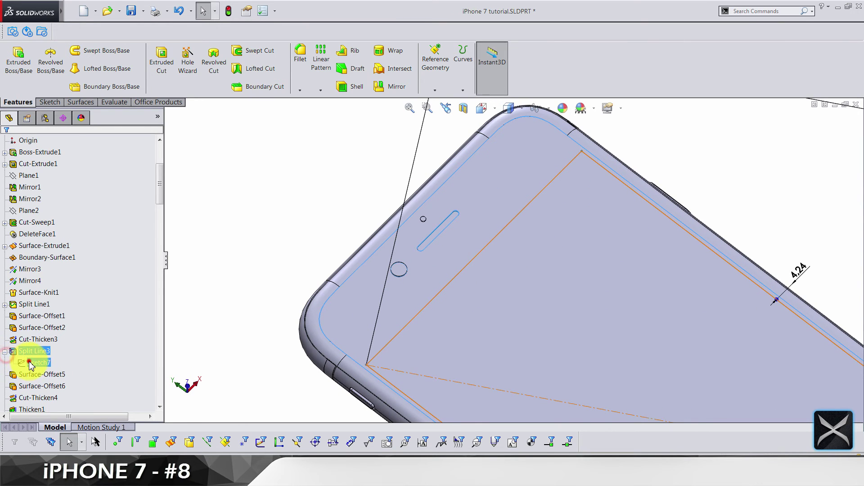
click(30, 363)
scroll(358, 299, up, 5)
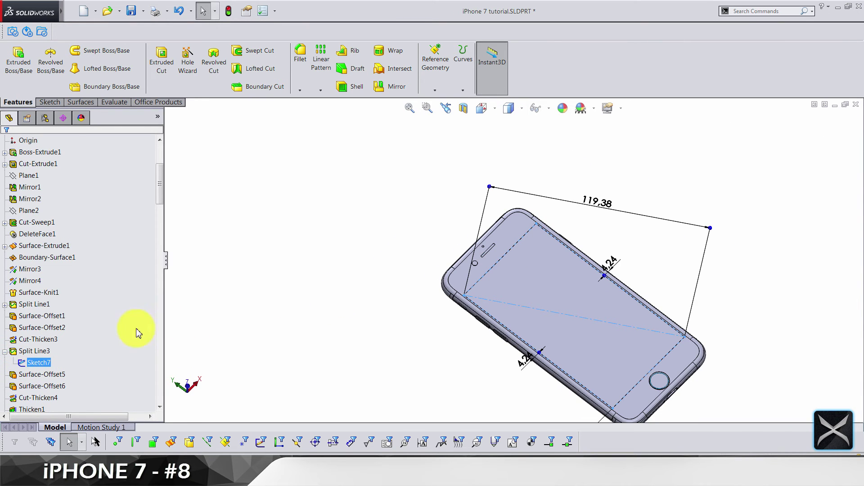
right_click(45, 368)
click(54, 195)
click(236, 255)
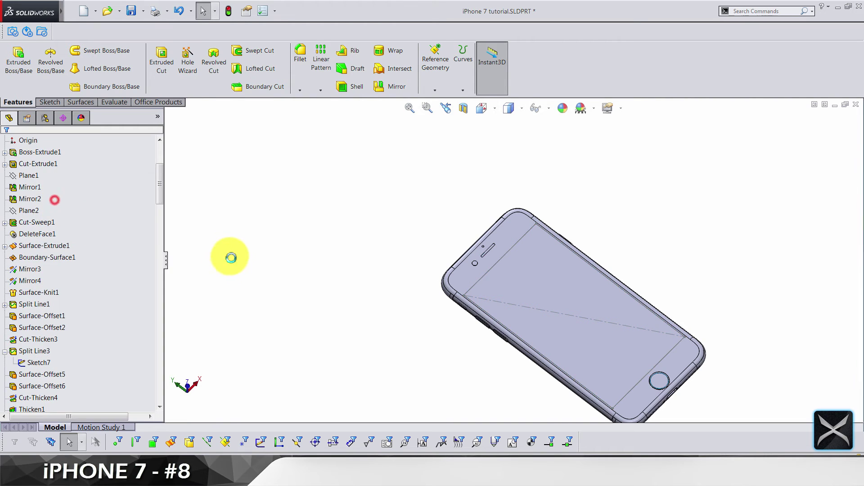
scroll(84, 280, up, 2)
Expand the Solid Bodies(38) folder and review a body.
click(5, 203)
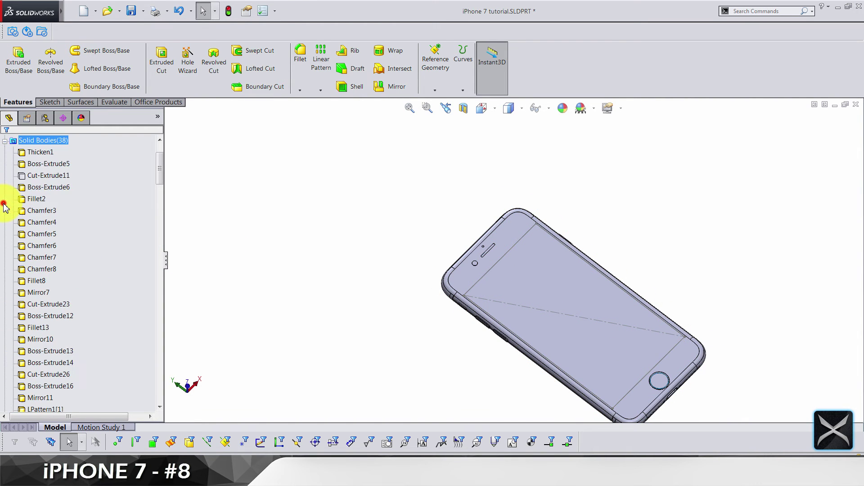
click(38, 181)
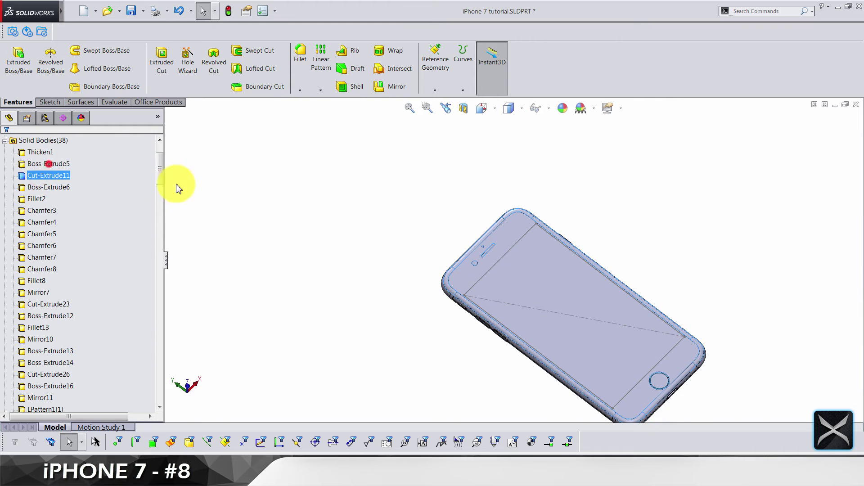
click(246, 192)
scroll(106, 328, down, 5)
scroll(106, 327, down, 10)
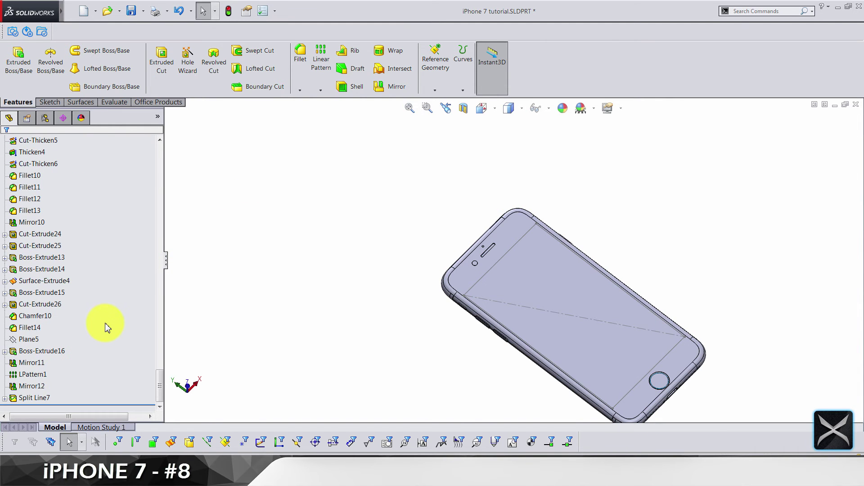
Start an extruded cut from Sketch7 with Direction 1 set to Through All.
click(161, 61)
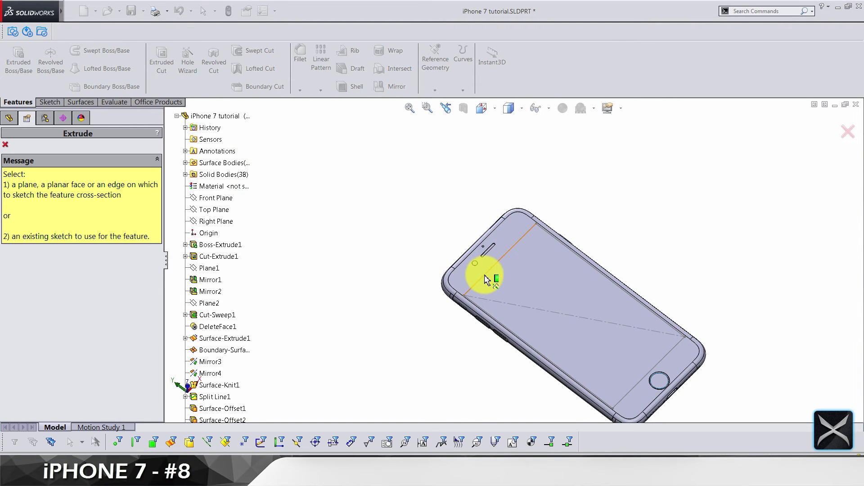
click(485, 277)
middle_drag(328, 328, 573, 273)
scroll(573, 274, down, 5)
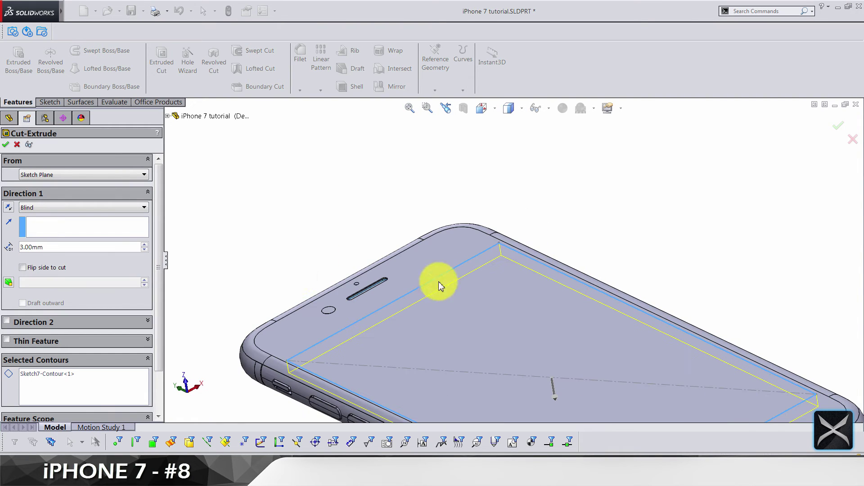
click(12, 209)
click(33, 224)
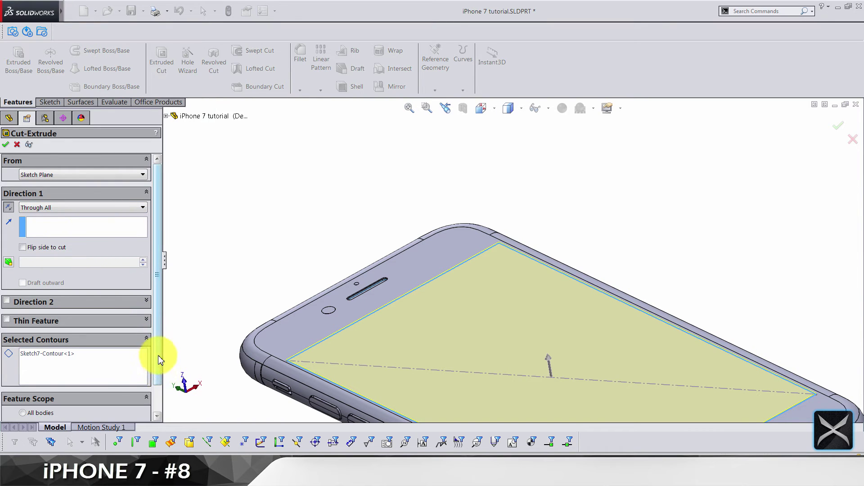
scroll(162, 355, down, 2)
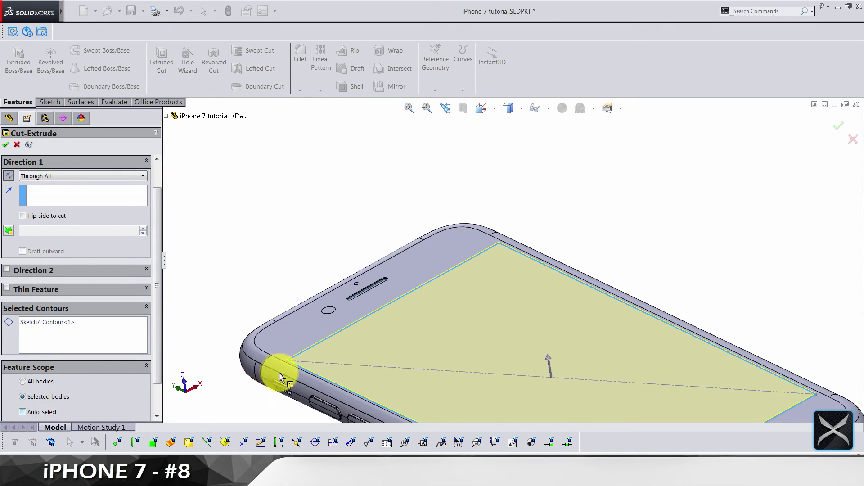
scroll(275, 366, down, 5)
Confirm the cut and inspect the phone's bottom edge and volume-button side.
mouse_move(271, 346)
middle_down()
mouse_move(244, 376)
mouse_move(222, 290)
middle_up()
right_click(225, 226)
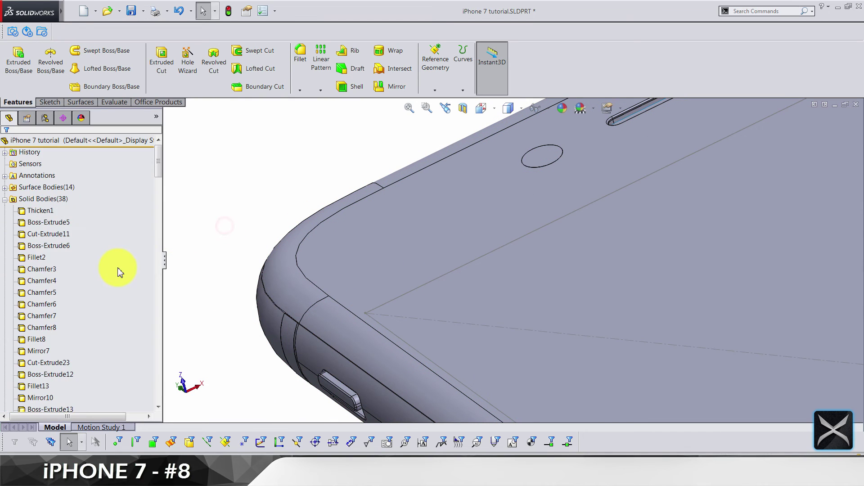
scroll(116, 269, down, 3)
scroll(116, 269, down, 3)
scroll(115, 269, down, 3)
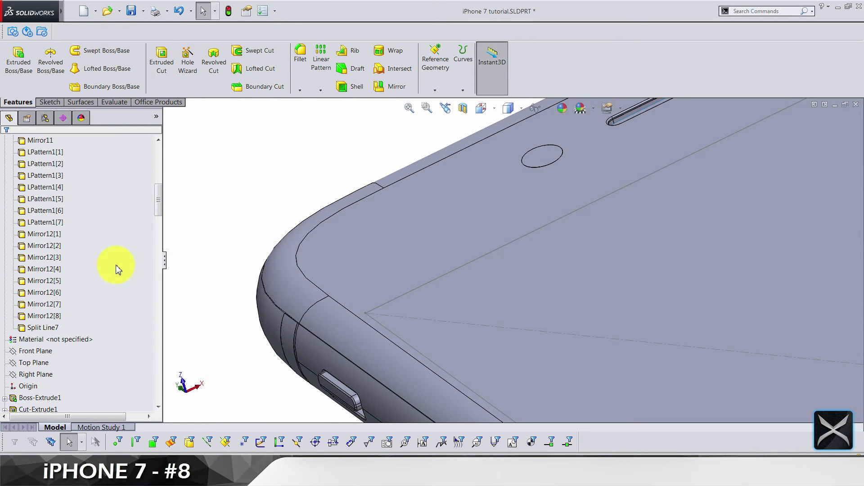
scroll(116, 269, up, 3)
scroll(115, 269, up, 3)
mouse_move(296, 152)
middle_down()
mouse_move(322, 193)
mouse_move(402, 177)
mouse_move(420, 202)
mouse_move(410, 204)
middle_up()
scroll(365, 206, down, 2)
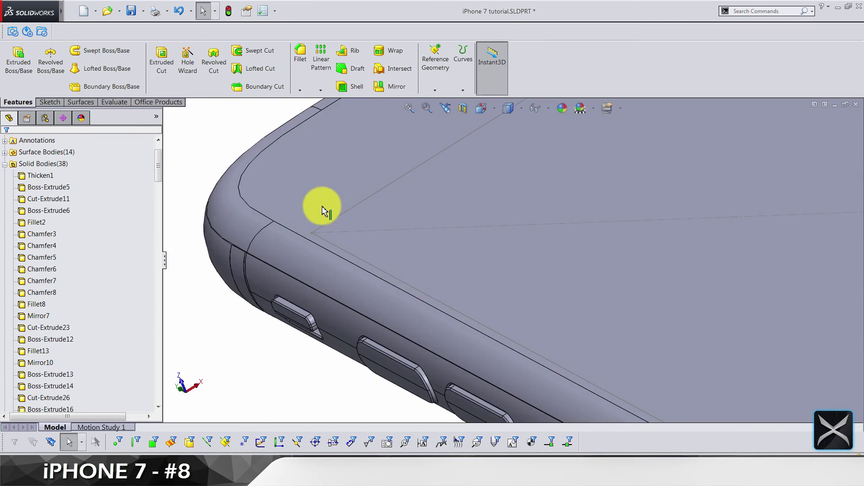
scroll(321, 217, down, 2)
scroll(270, 239, down, 3)
scroll(271, 266, down, 1)
scroll(304, 261, up, 3)
scroll(145, 309, down, 2)
scroll(144, 322, down, 10)
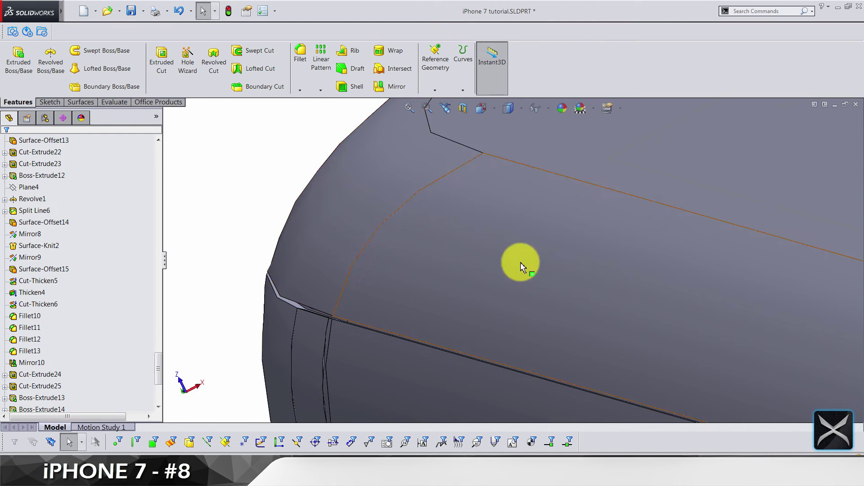
scroll(122, 332, up, 4)
scroll(610, 250, up, 2)
scroll(664, 246, up, 3)
scroll(695, 240, up, 2)
scroll(683, 247, up, 2)
middle_drag(683, 246, 628, 263)
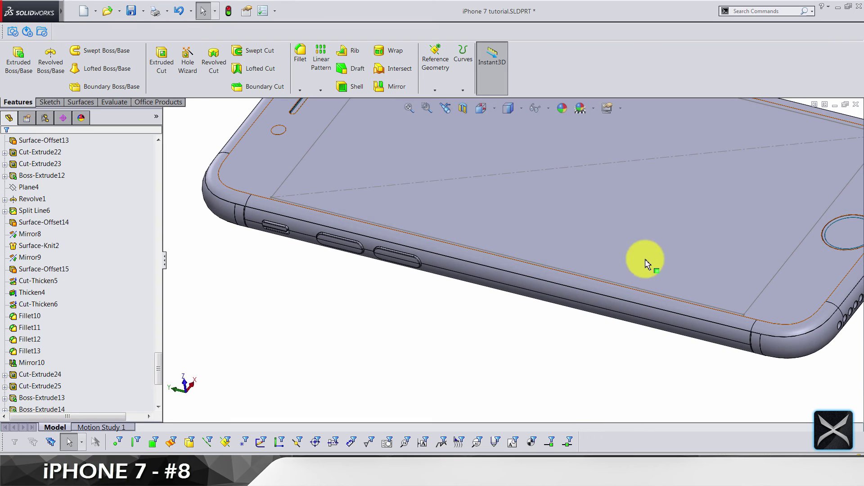
Cut Sketch7's screen outline Through All, with Auto-select off and only the phone body selected.
click(296, 184)
click(161, 64)
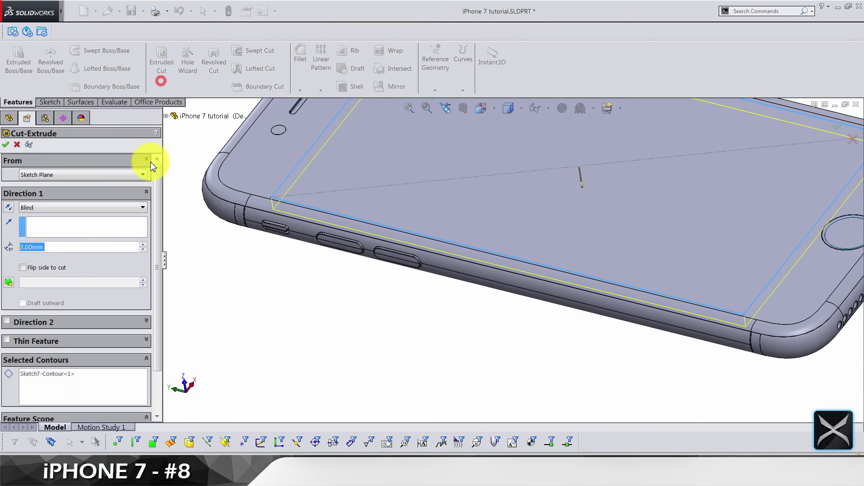
click(27, 207)
click(41, 224)
scroll(164, 324, down, 1)
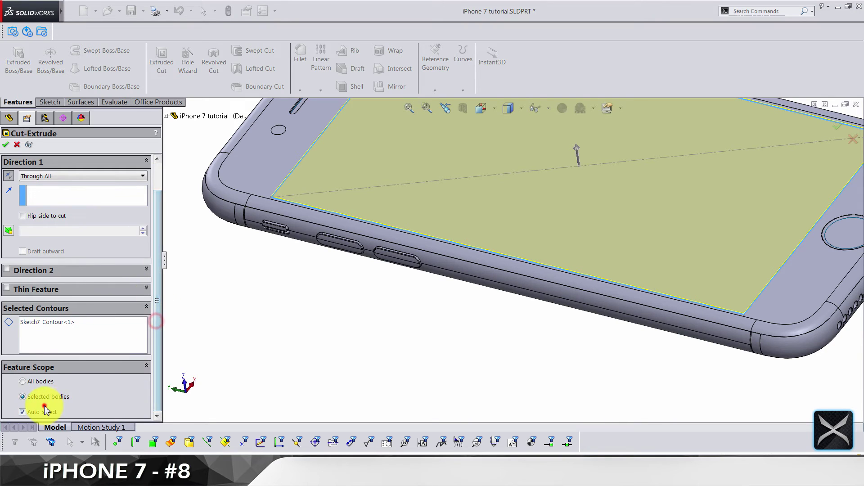
click(22, 412)
click(256, 184)
scroll(319, 333, up, 2)
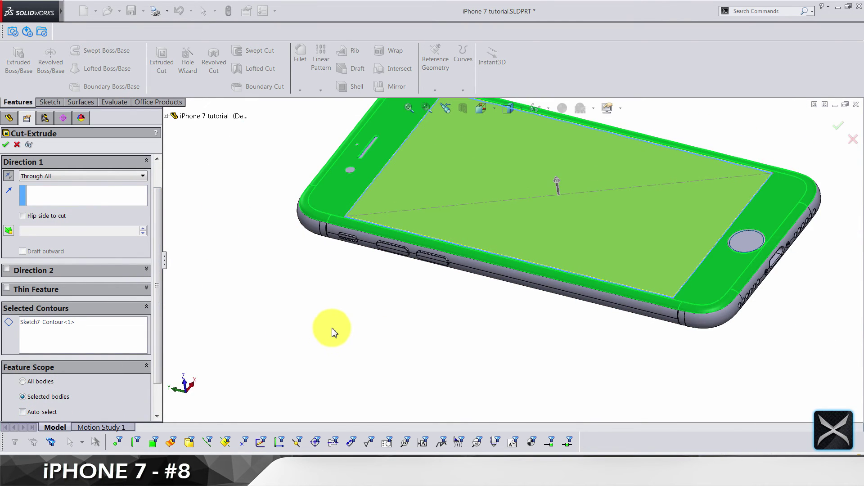
right_click(331, 333)
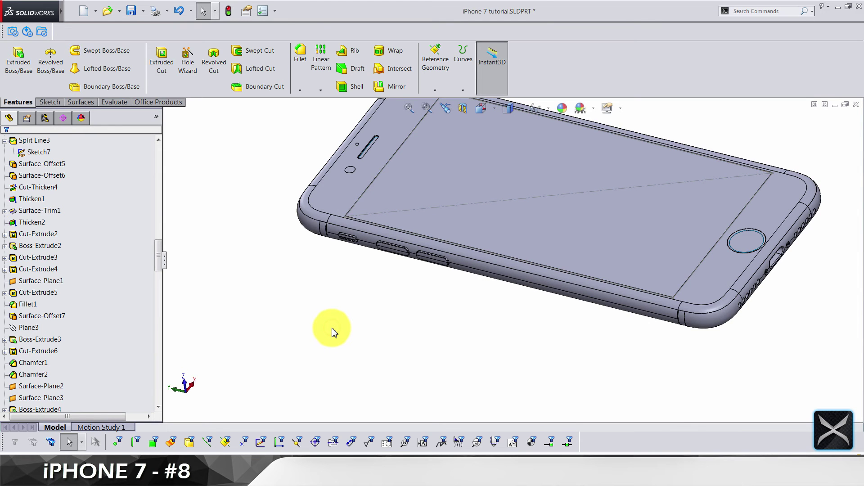
Save the part and select the Sketch7 edge along the screen cut.
key(ctrl+s)
scroll(392, 264, down, 2)
scroll(372, 264, down, 2)
scroll(338, 293, down, 3)
scroll(419, 263, down, 2)
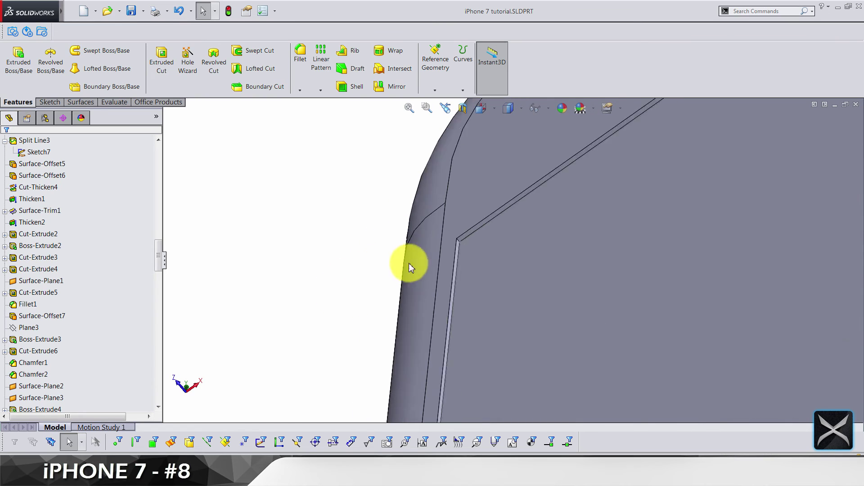
scroll(500, 243, down, 2)
scroll(492, 206, down, 2)
scroll(497, 217, up, 2)
scroll(502, 228, up, 2)
scroll(502, 228, up, 2)
scroll(502, 228, up, 2)
scroll(541, 257, down, 2)
scroll(477, 327, down, 2)
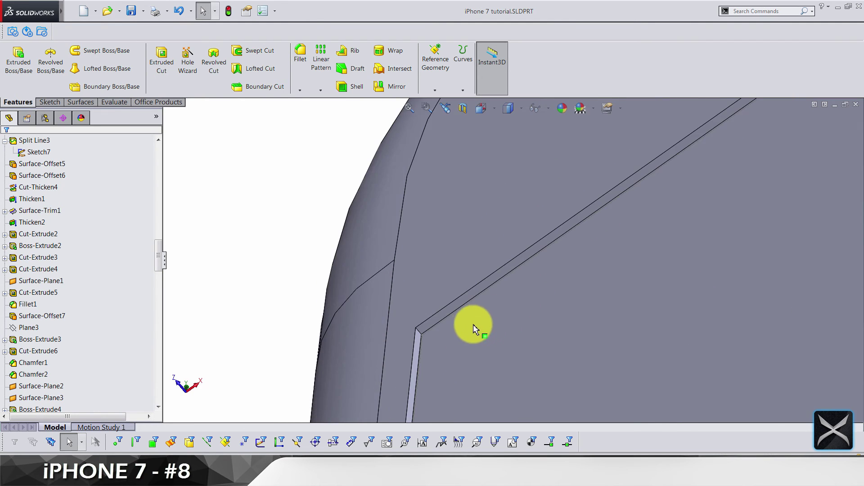
scroll(456, 331, down, 2)
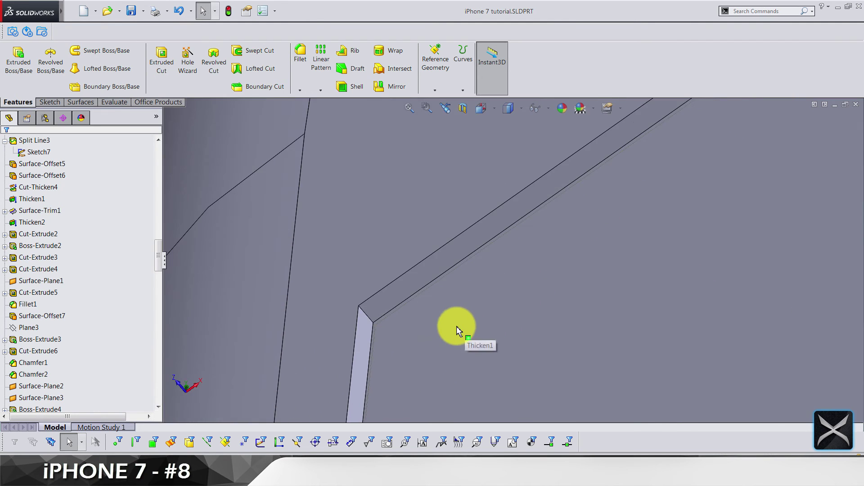
click(398, 307)
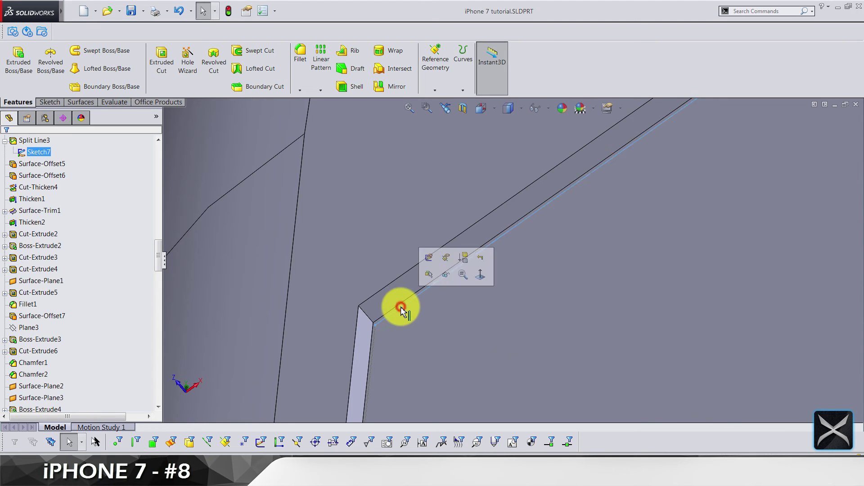
Extrude Sketch7 0.175 mm from the screen corner vertex, reversed, as an unmerged glass body.
click(10, 77)
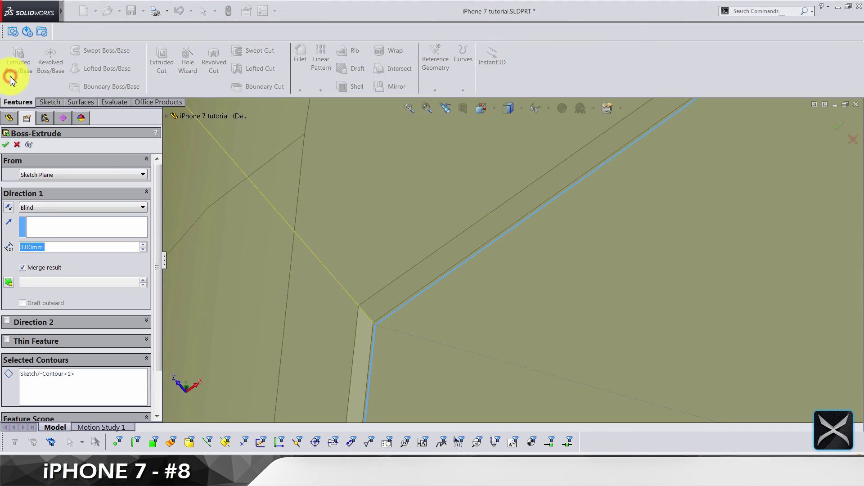
click(46, 176)
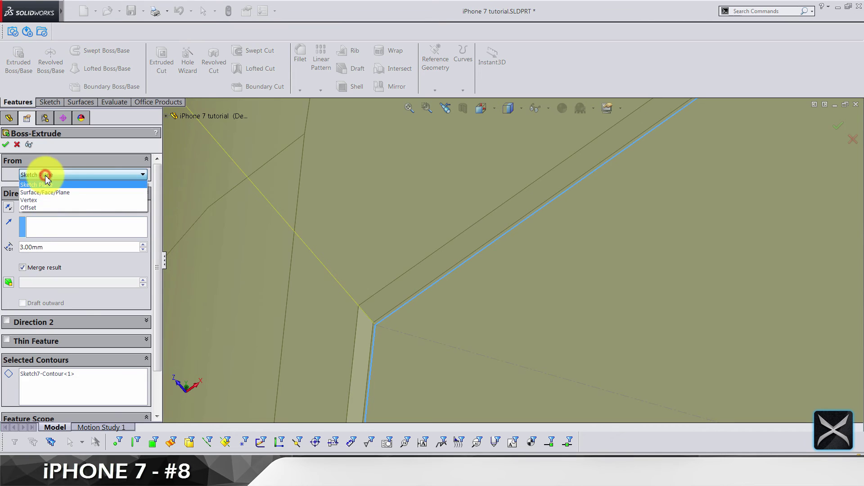
click(37, 201)
click(359, 308)
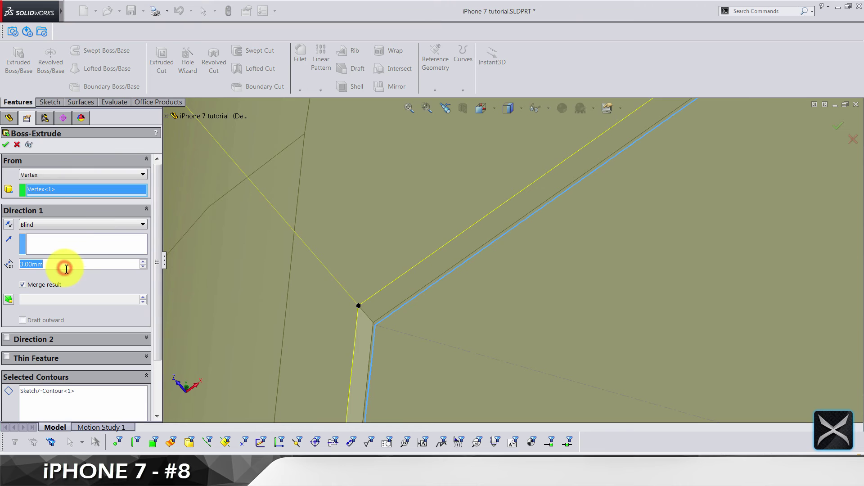
text(0.175)
key(Return)
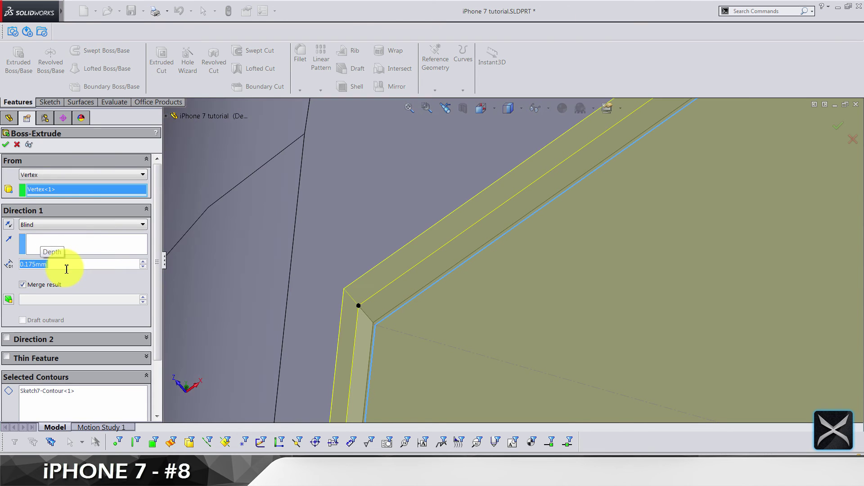
click(9, 225)
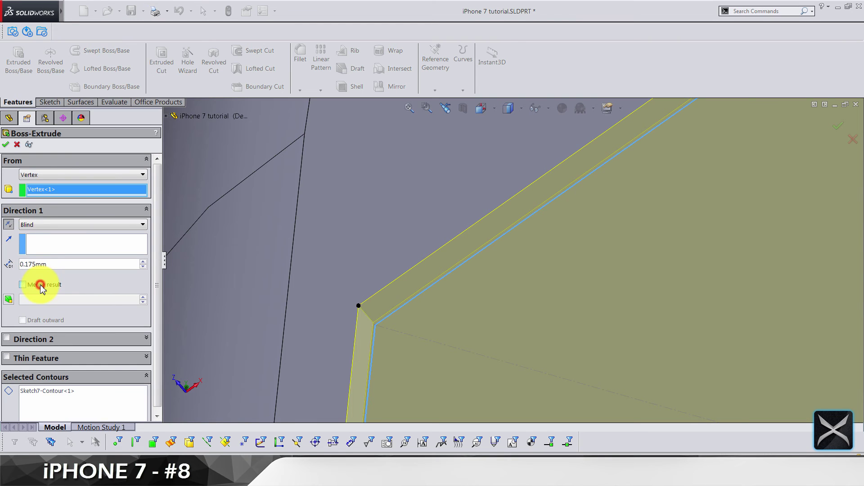
right_click(338, 268)
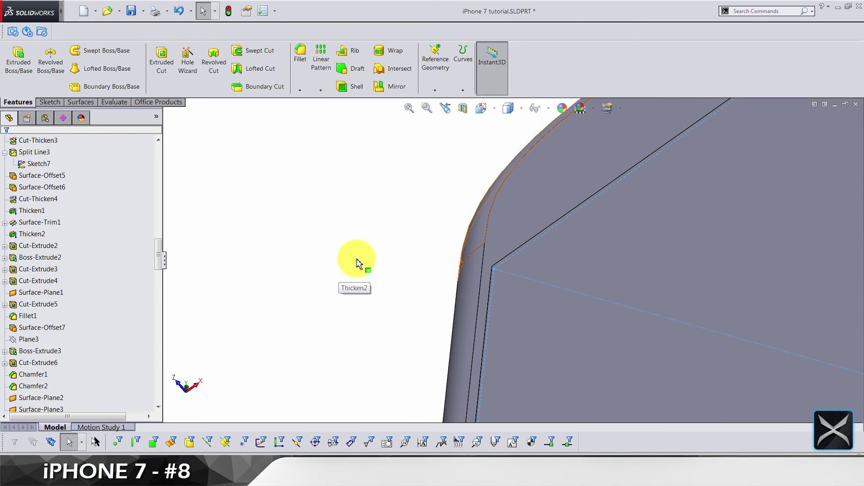
scroll(503, 297, up, 10)
Collapse the Solid Bodies list and hide the Sketch7 screen sketch.
middle_drag(531, 274, 565, 334)
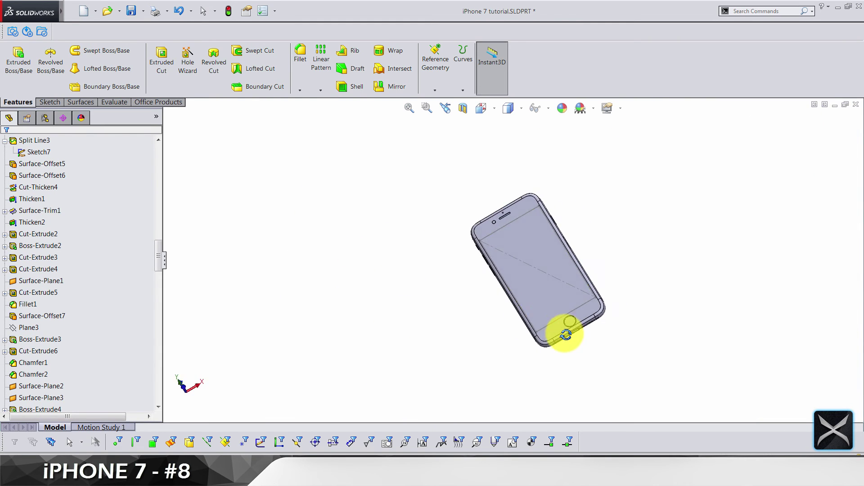
scroll(158, 367, down, 5)
scroll(107, 365, up, 7)
scroll(106, 339, up, 15)
scroll(6, 194, down, 1)
click(4, 164)
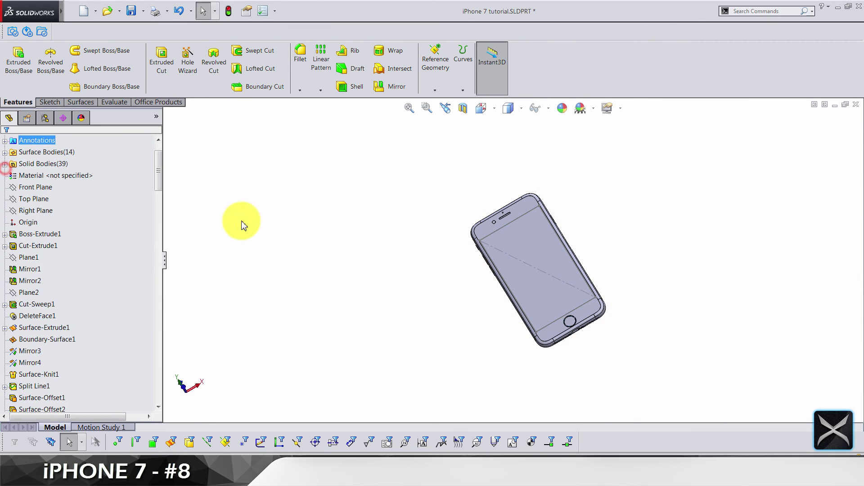
scroll(479, 247, down, 2)
scroll(527, 245, down, 3)
click(527, 244)
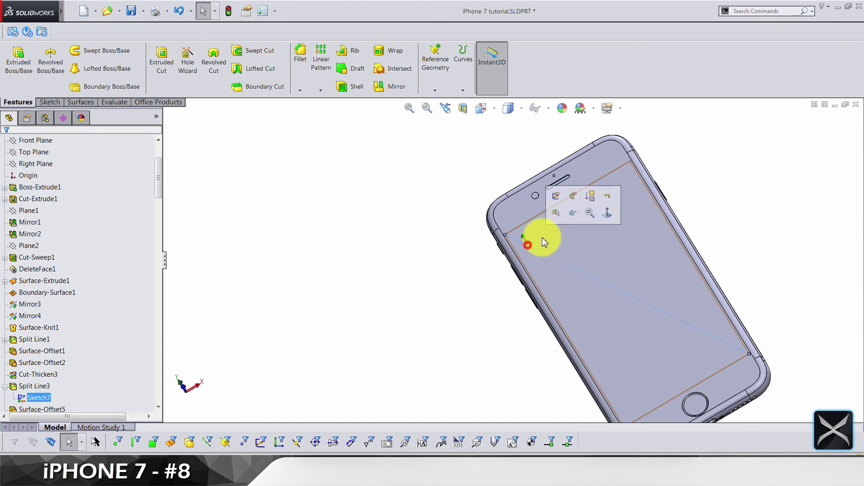
click(570, 220)
click(371, 203)
scroll(547, 270, up, 2)
scroll(560, 236, up, 2)
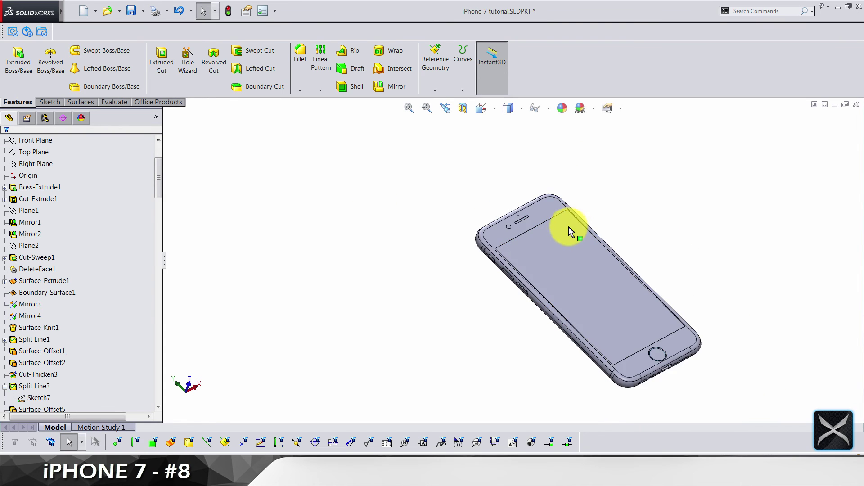
scroll(567, 233, down, 2)
scroll(477, 273, down, 2)
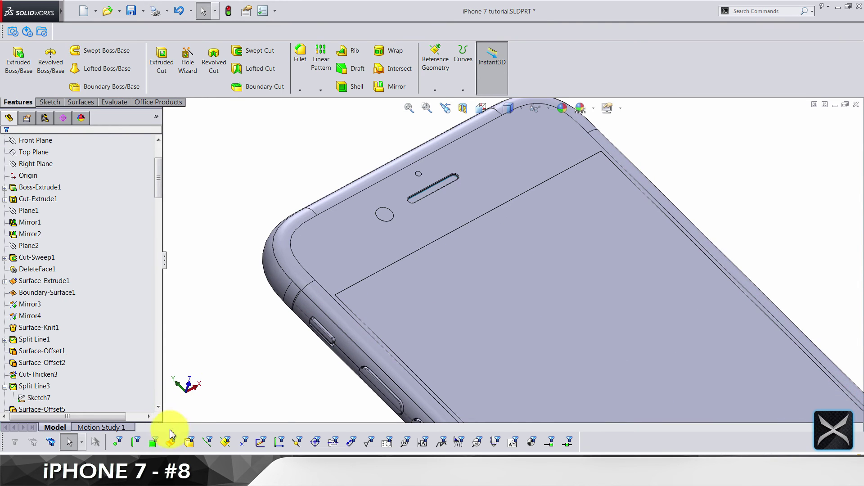
click(409, 295)
click(353, 245)
scroll(346, 314, up, 3)
click(337, 341)
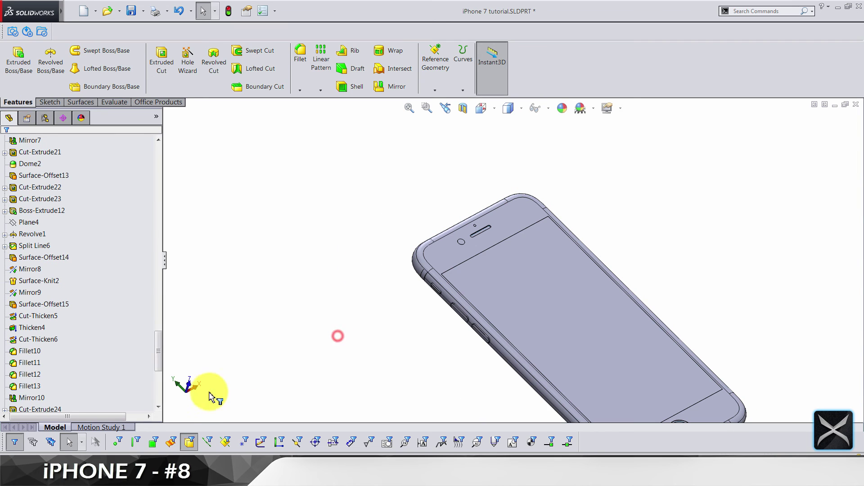
click(231, 312)
scroll(379, 259, up, 8)
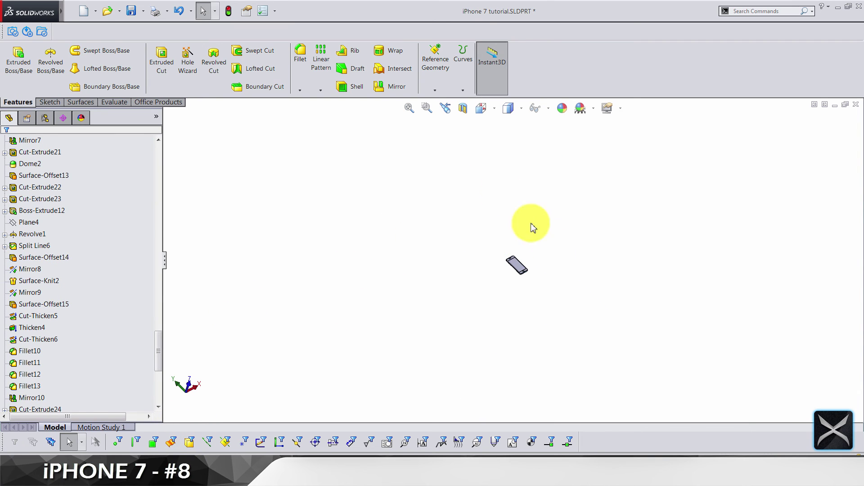
scroll(412, 158, down, 3)
scroll(410, 164, down, 3)
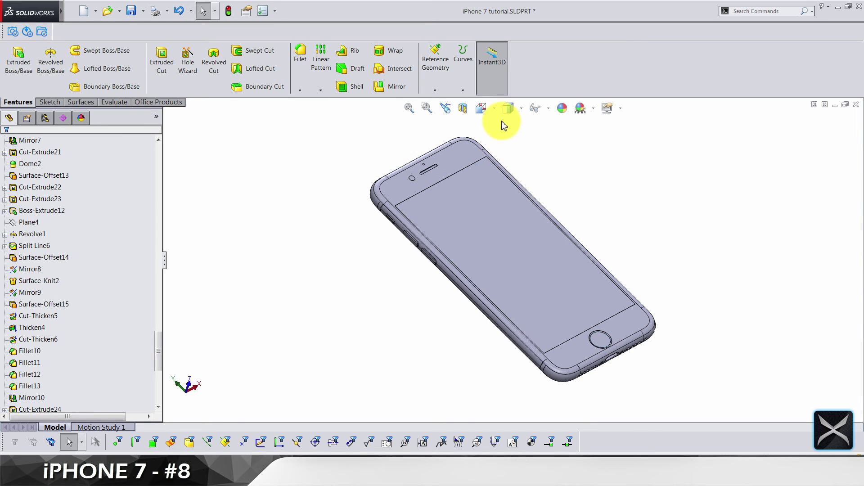
Snap the phone to Front view and display it Shaded With Edges.
click(484, 110)
click(502, 170)
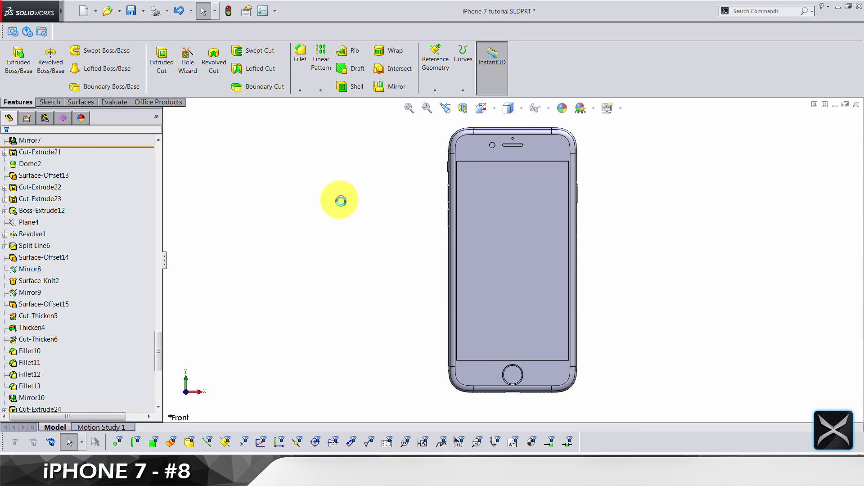
click(508, 109)
click(511, 140)
mouse_move(572, 217)
middle_down()
mouse_move(533, 217)
mouse_move(508, 118)
middle_up()
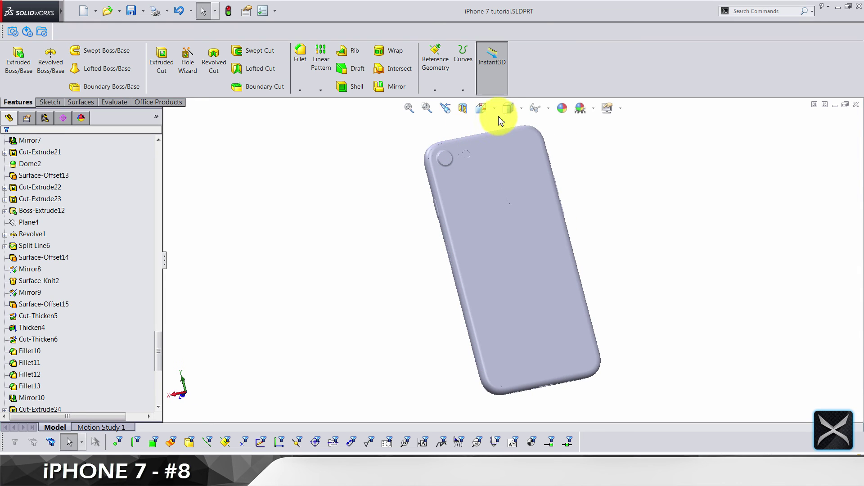
click(509, 127)
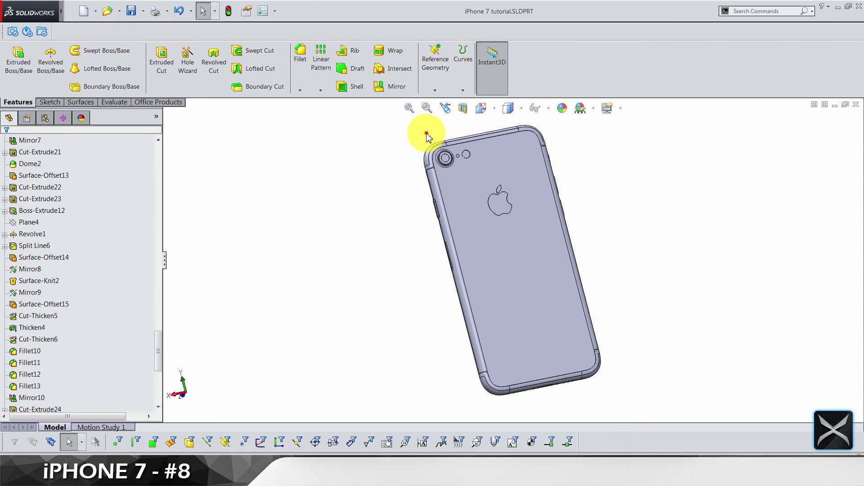
scroll(473, 168, down, 3)
scroll(479, 175, up, 2)
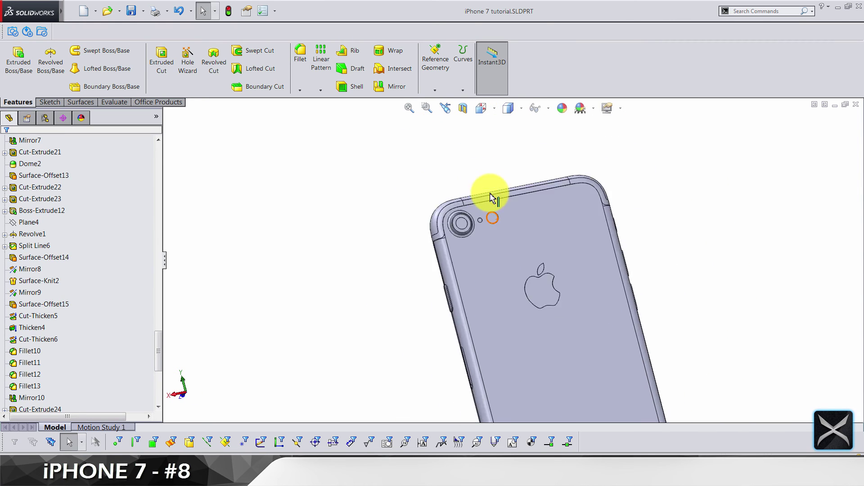
mouse_move(489, 194)
middle_down()
mouse_move(666, 170)
mouse_move(731, 183)
mouse_move(517, 183)
mouse_move(378, 236)
mouse_move(518, 240)
mouse_move(712, 262)
mouse_move(631, 263)
middle_up()
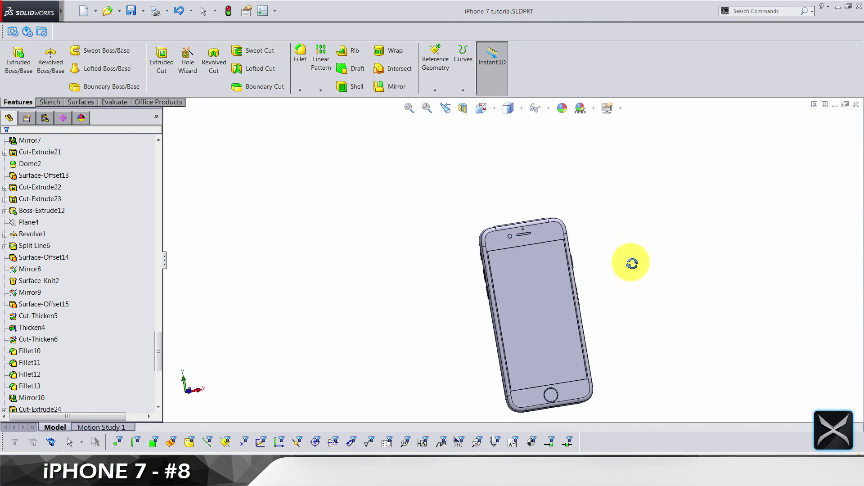
click(483, 115)
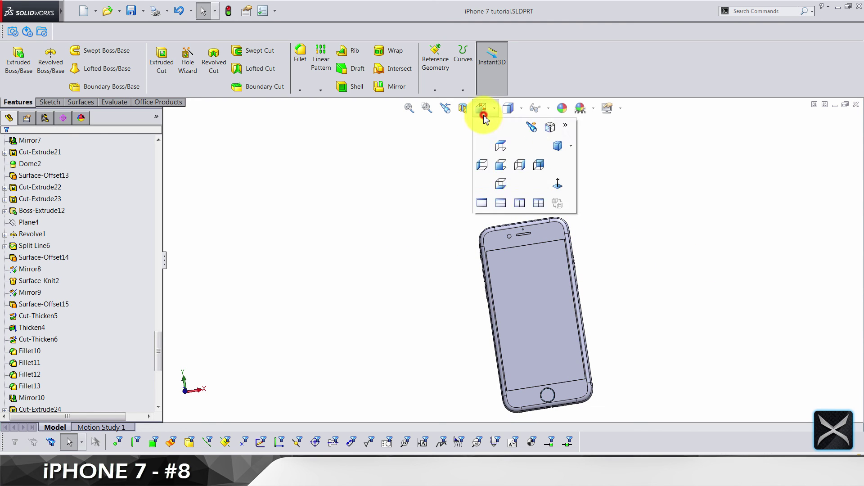
click(500, 165)
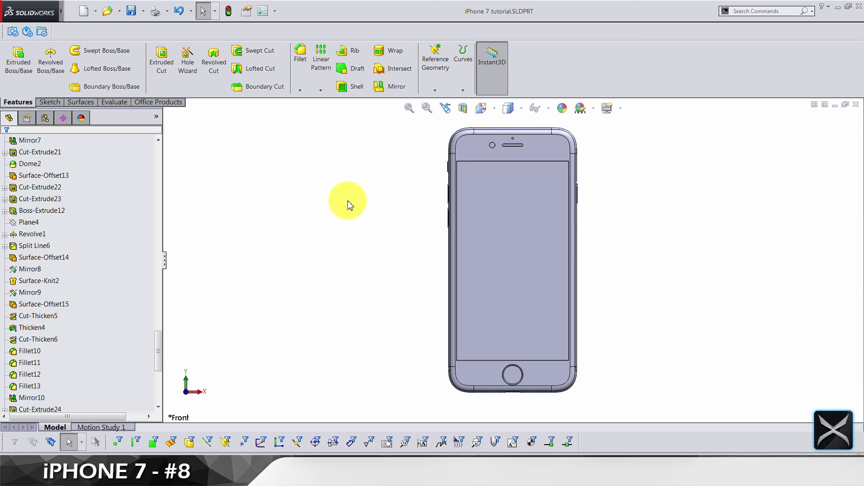
middle_drag(390, 202, 518, 163)
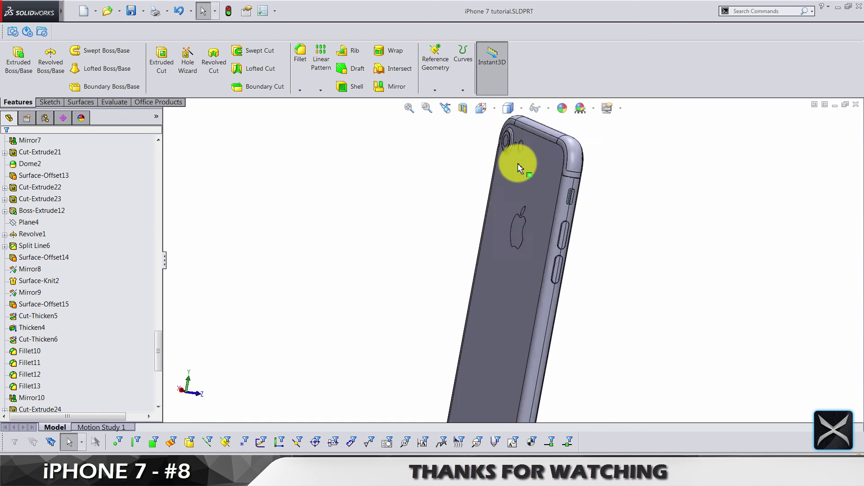
scroll(518, 163, down, 2)
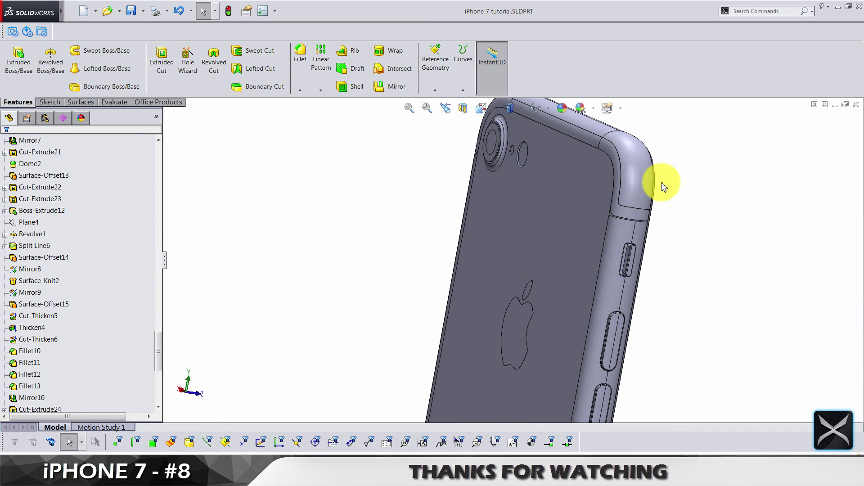
scroll(662, 187, up, 3)
mouse_move(662, 186)
middle_down()
mouse_move(750, 247)
mouse_move(614, 193)
middle_up()
click(480, 108)
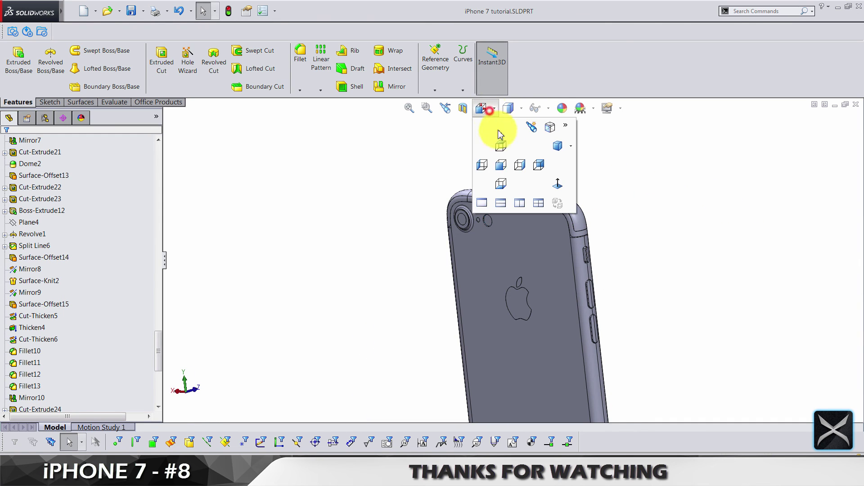
click(503, 166)
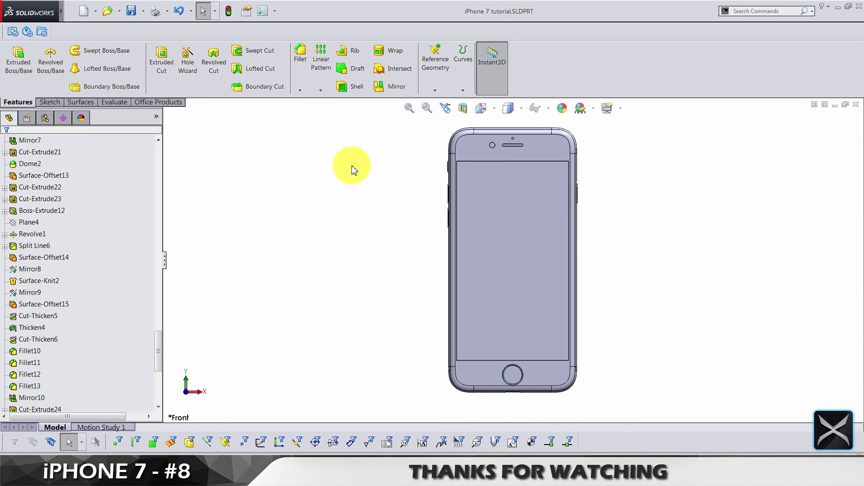